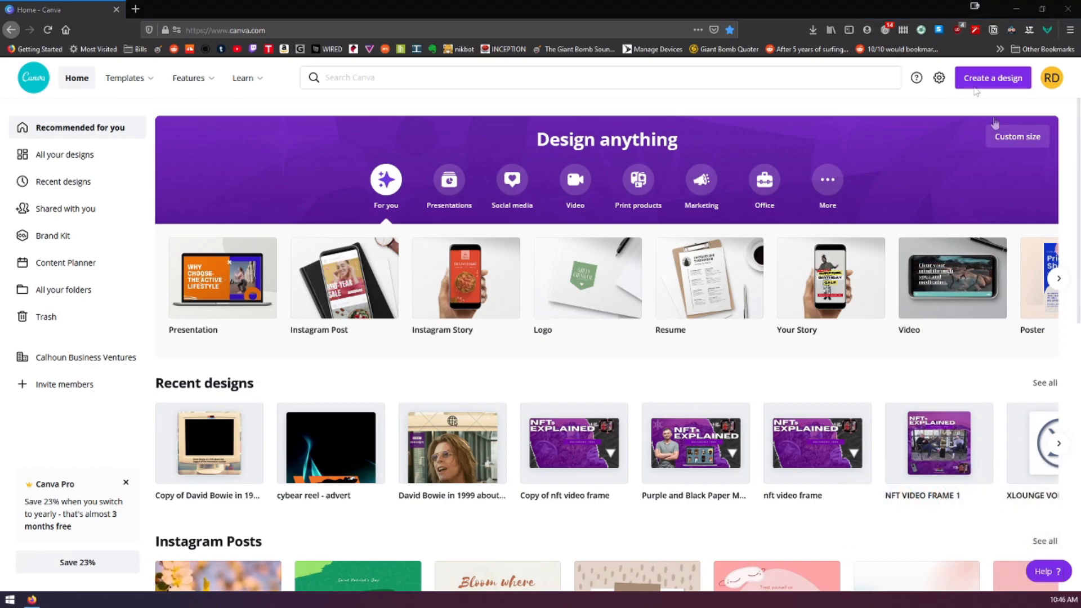
# Start a new Instagram Post design and apply the recently used "#BeastMode" template to it
pyautogui.click(996, 81)
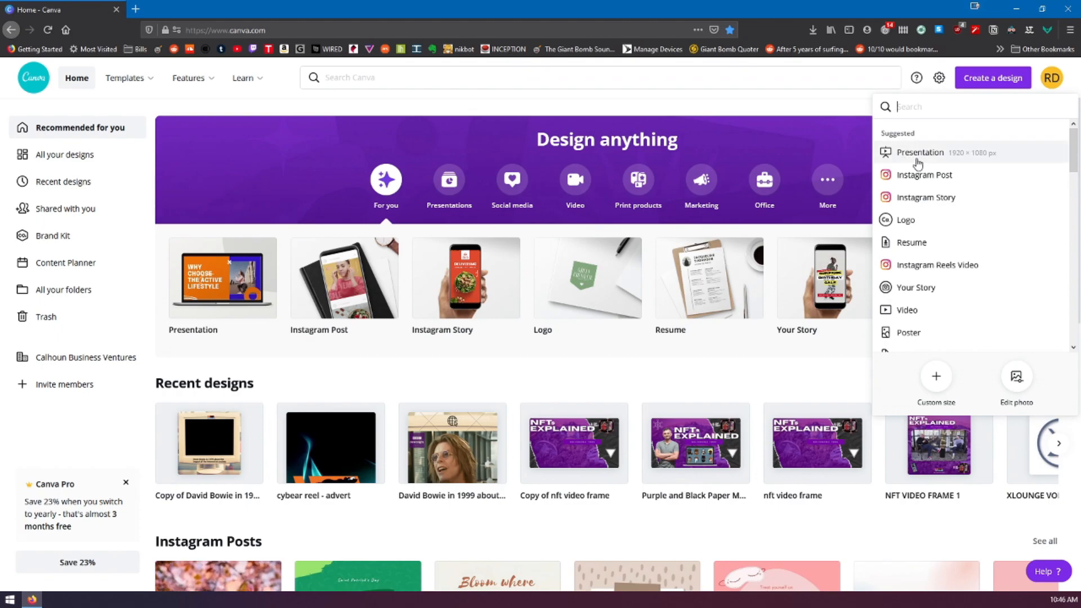
pyautogui.click(924, 175)
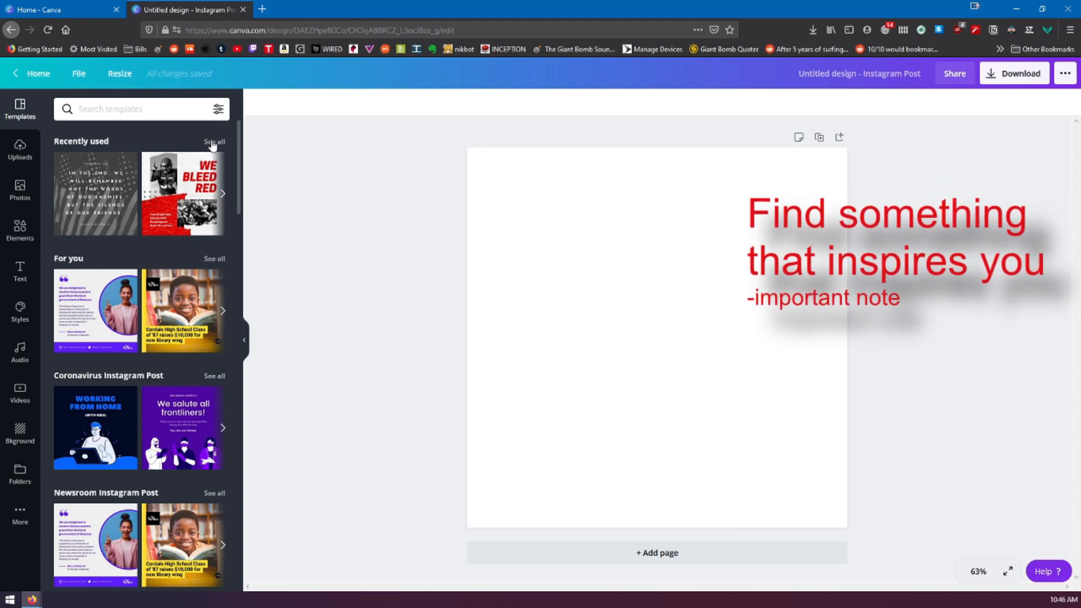
pyautogui.click(213, 142)
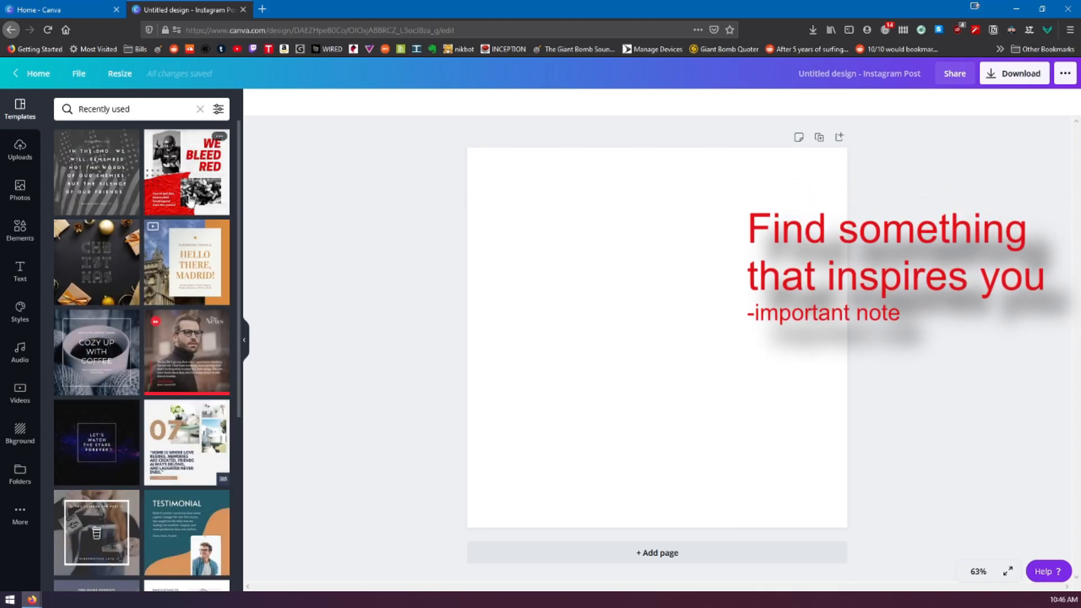
pyautogui.scroll(-2, 186, 254)
pyautogui.scroll(-3, 186, 252)
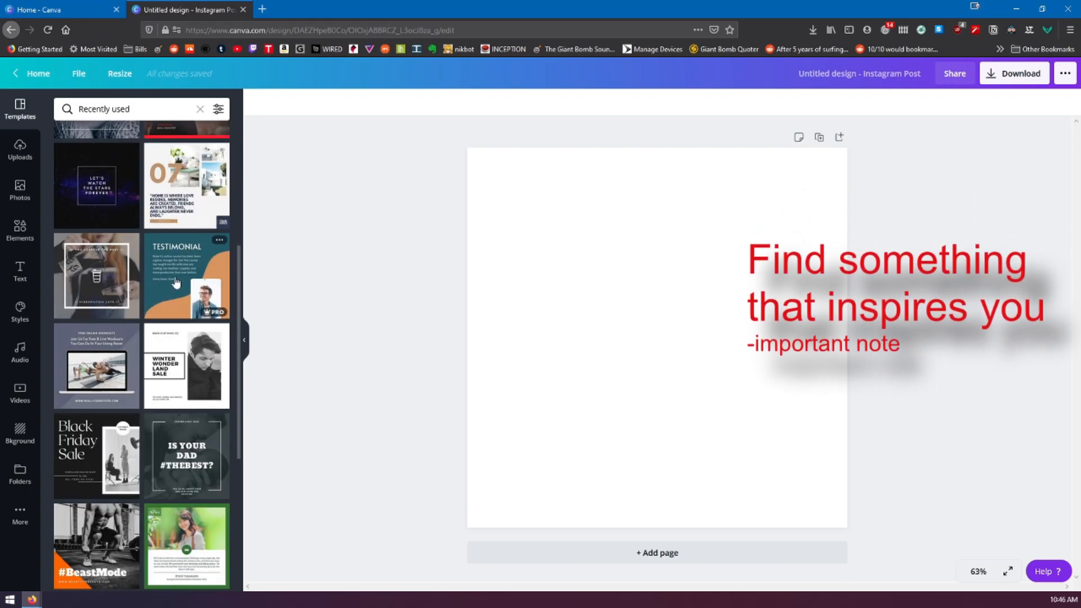
pyautogui.scroll(-1, 176, 301)
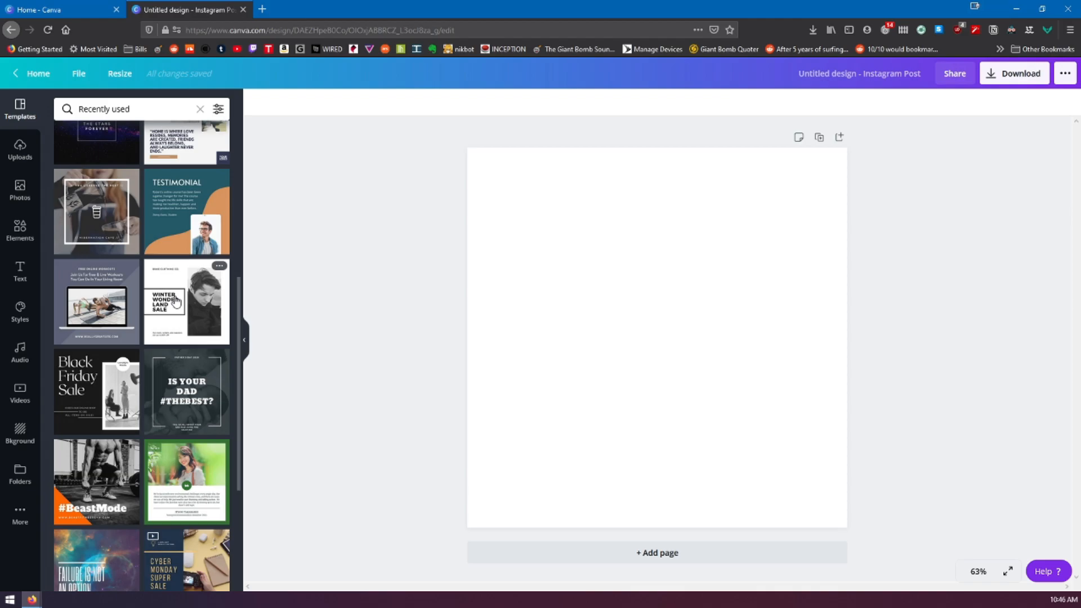
pyautogui.scroll(-1, 176, 301)
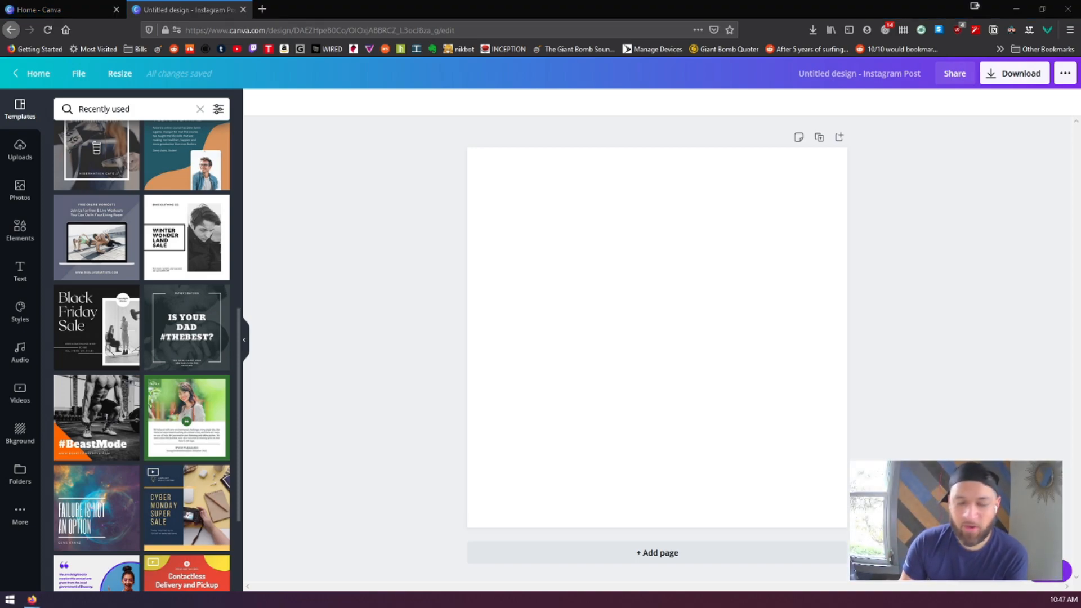
pyautogui.click(108, 402)
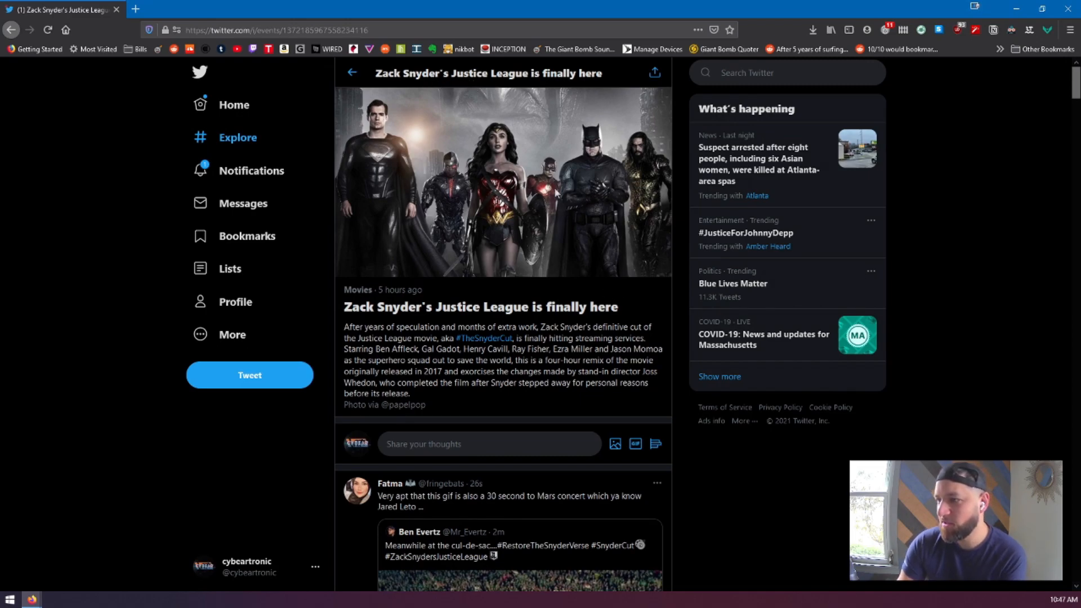
# Copy the Justice League image from the Twitter page, switch back to Canva and paste it into the design
pyautogui.rightClick(542, 187)
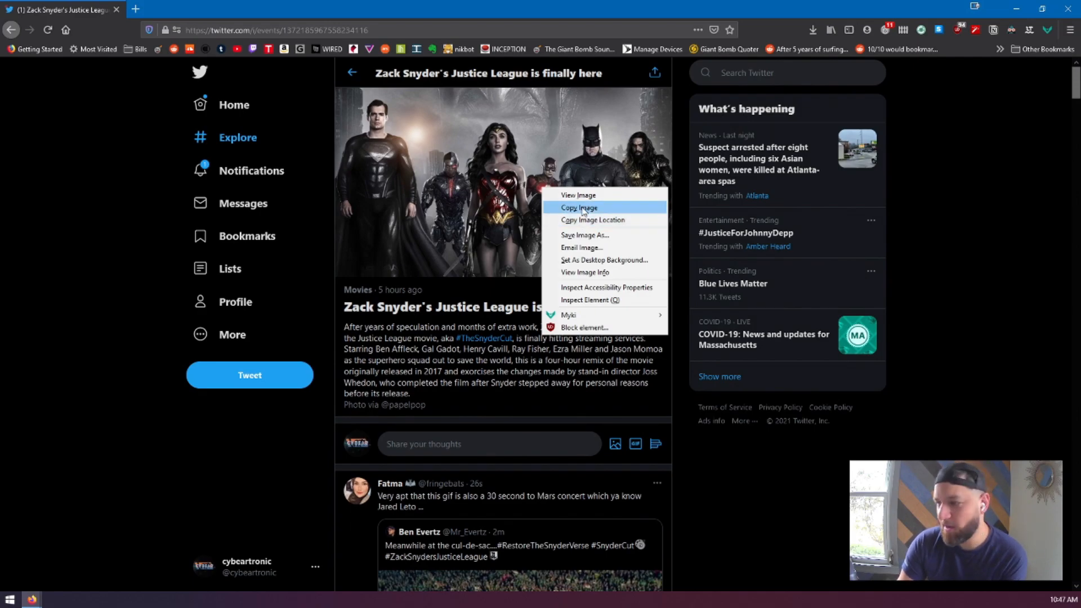
pyautogui.click(583, 208)
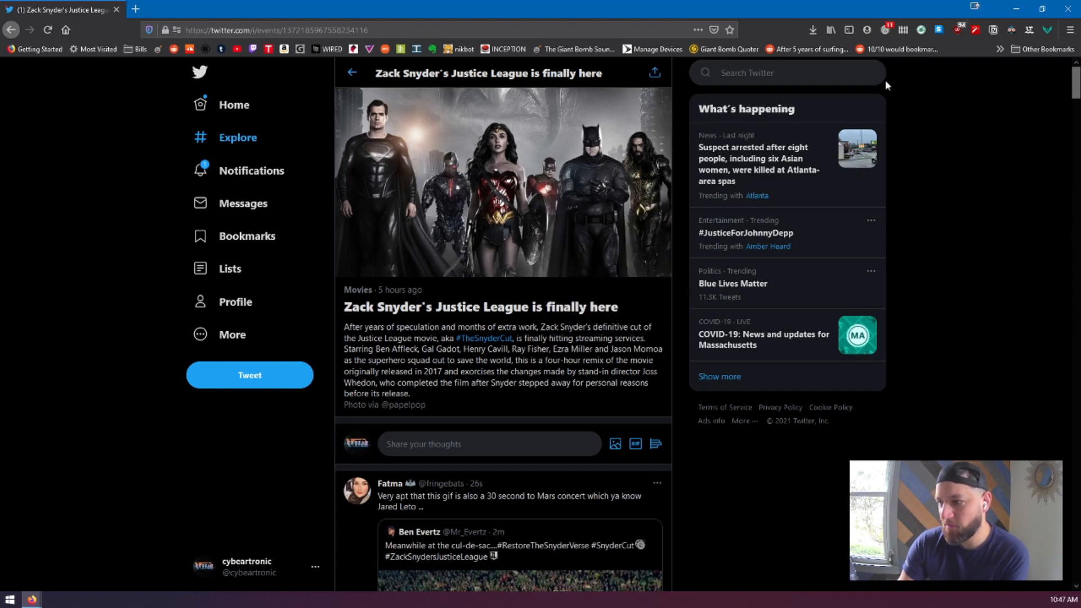
pyautogui.click(1011, 9)
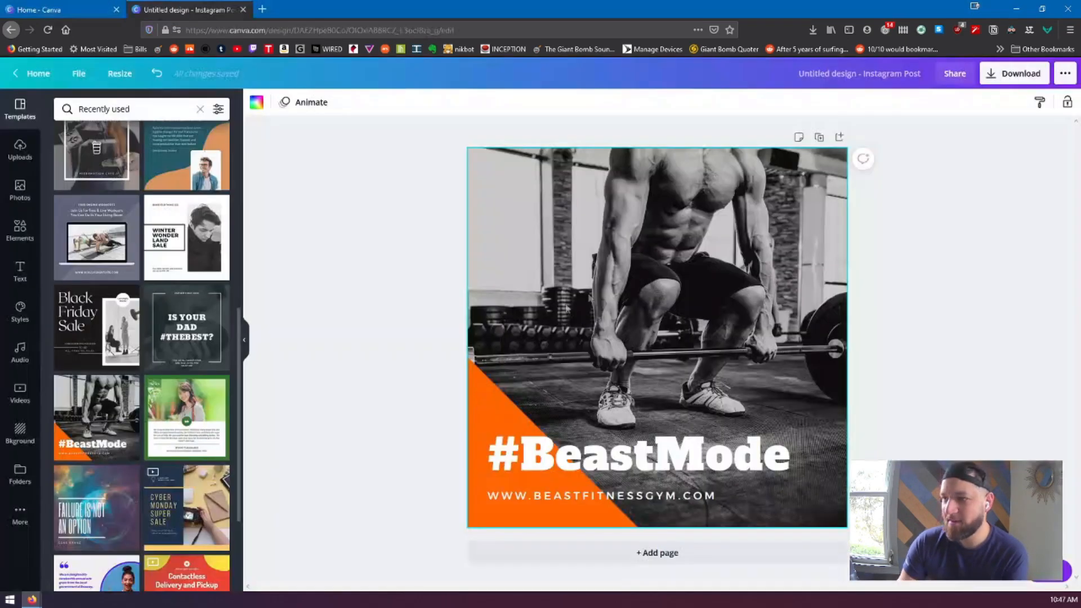
pyautogui.click(438, 271)
pyautogui.hotkey('ctrl', 'v')
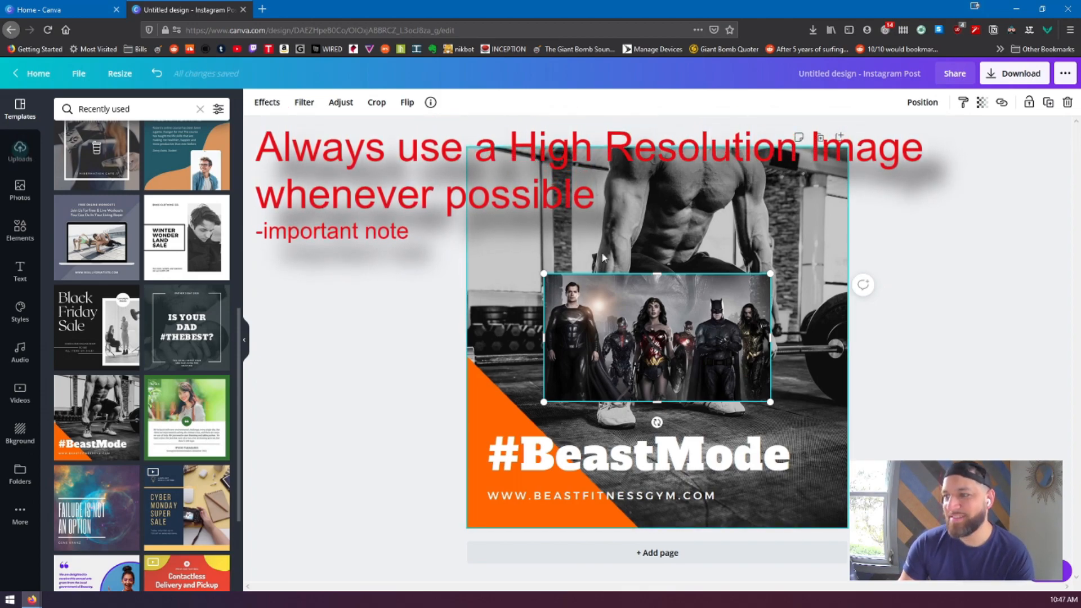
# Delete the gym background photo with its frame, and move the pasted Justice League image slightly up
pyautogui.click(658, 412)
pyautogui.press('Delete')
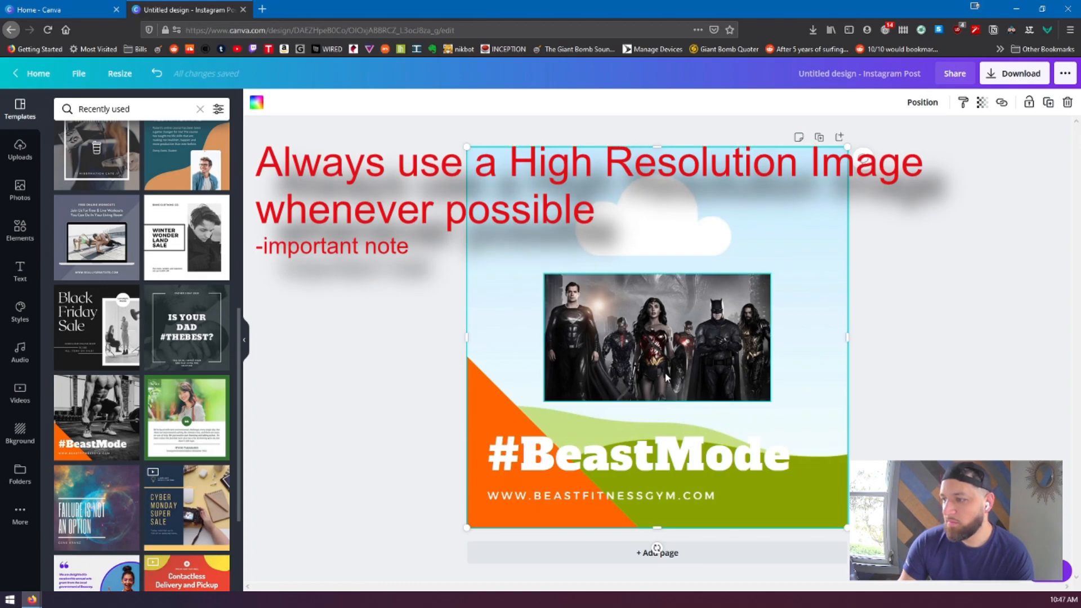
pyautogui.press('Delete')
pyautogui.click(643, 326)
pyautogui.moveTo(642, 327); pyautogui.dragTo(635, 303)
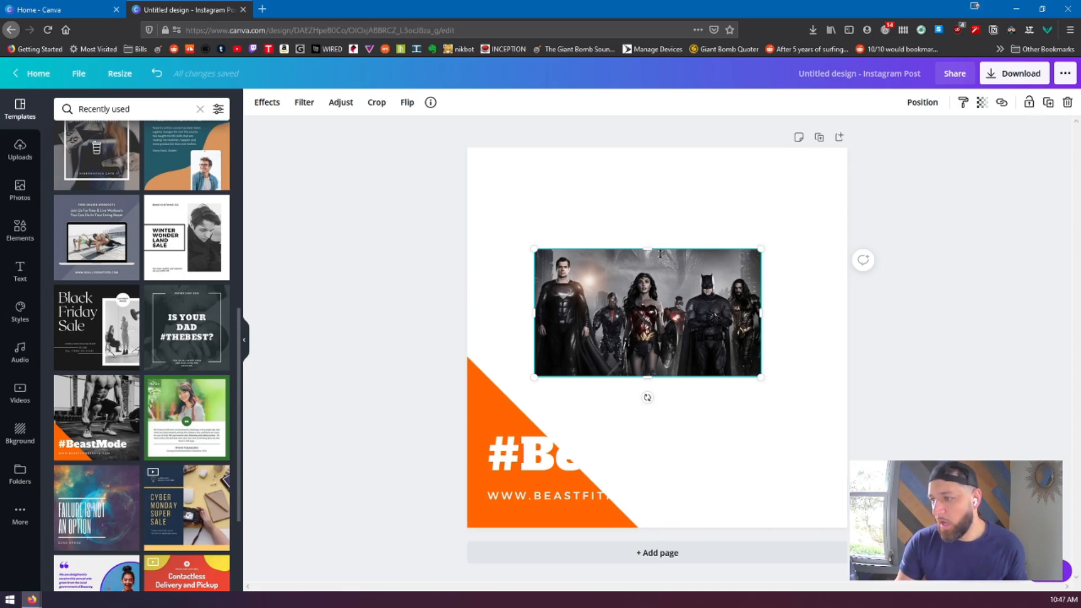
# Restore the empty background frame, fill it with the Justice League image, and delete the filled frame
pyautogui.hotkey('ctrl', 'z')
pyautogui.hotkey('ctrl', 'z')
pyautogui.moveTo(652, 234); pyautogui.dragTo(693, 234)
pyautogui.moveTo(683, 333); pyautogui.dragTo(605, 238)
pyautogui.moveTo(732, 380); pyautogui.dragTo(750, 381)
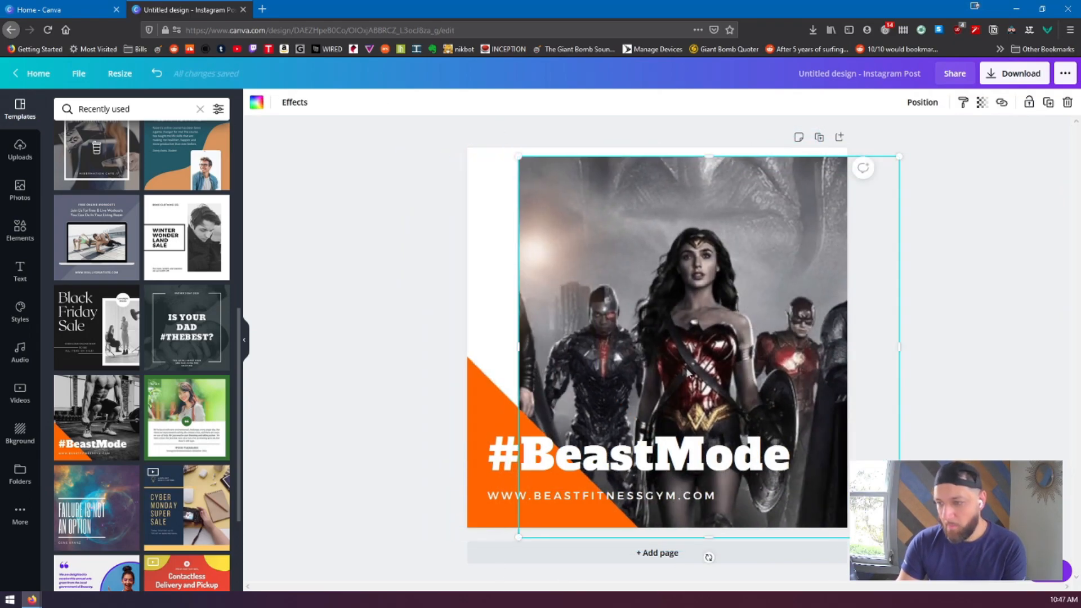
pyautogui.press('Delete')
# Search the elements library for "frames" and look through the available frame shapes
pyautogui.click(20, 230)
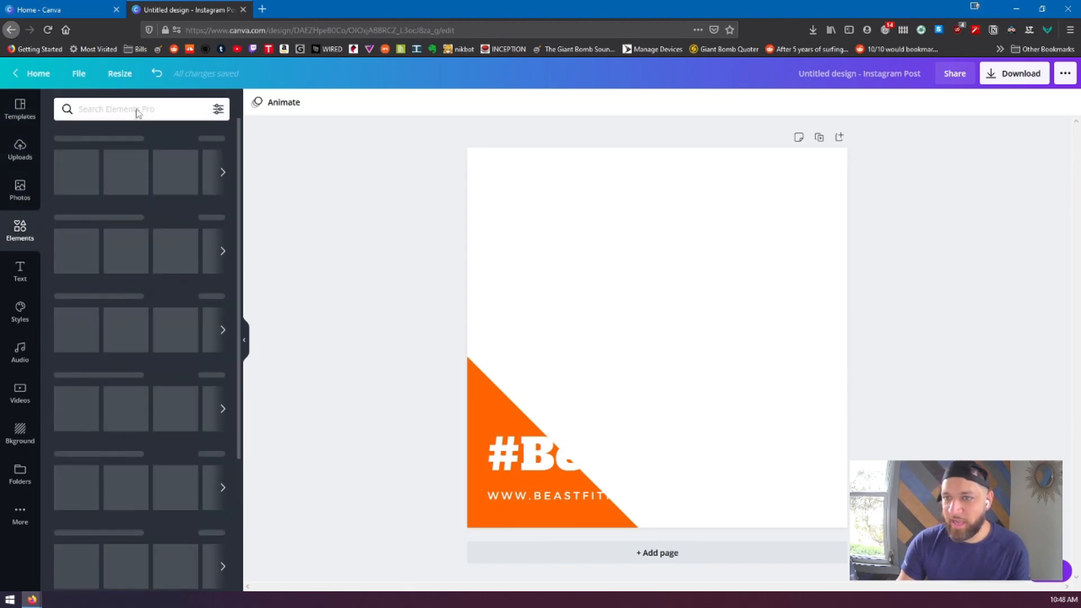
pyautogui.click(136, 108)
pyautogui.write('frames')
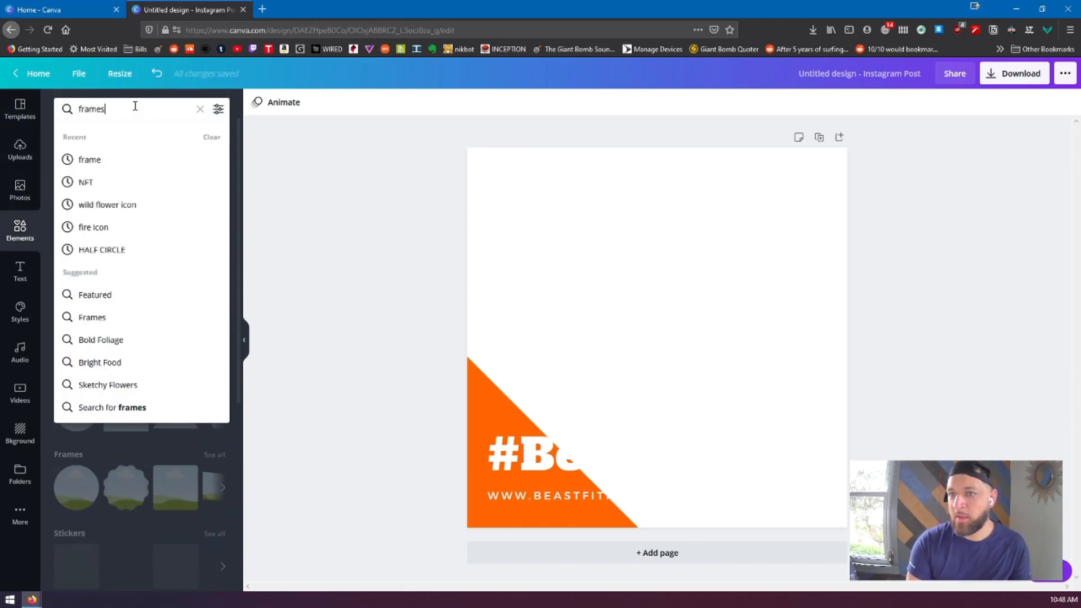
pyautogui.press('Return')
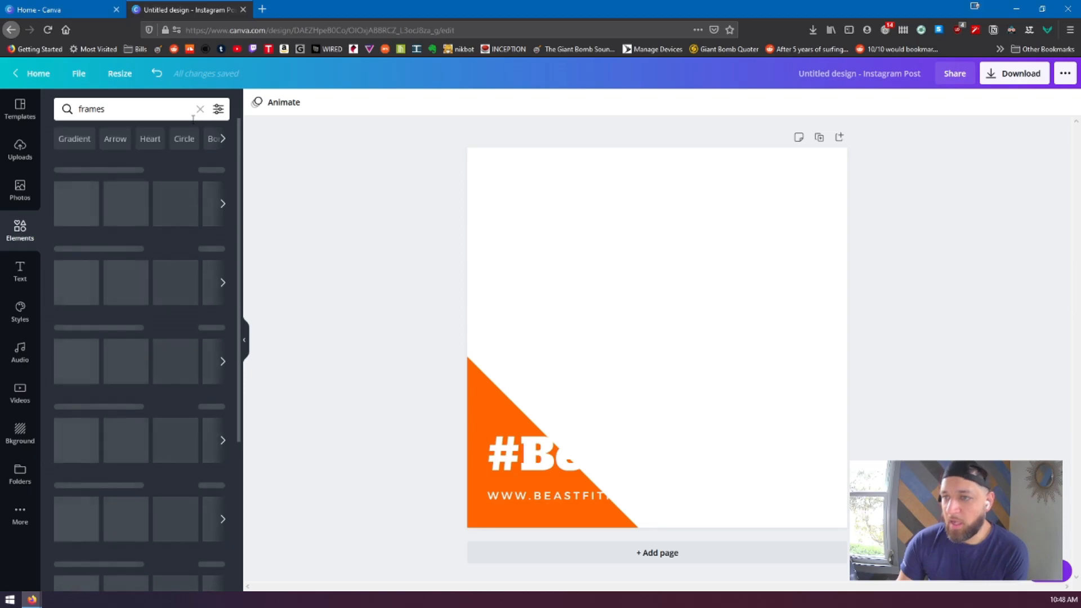
pyautogui.scroll(-2, 178, 366)
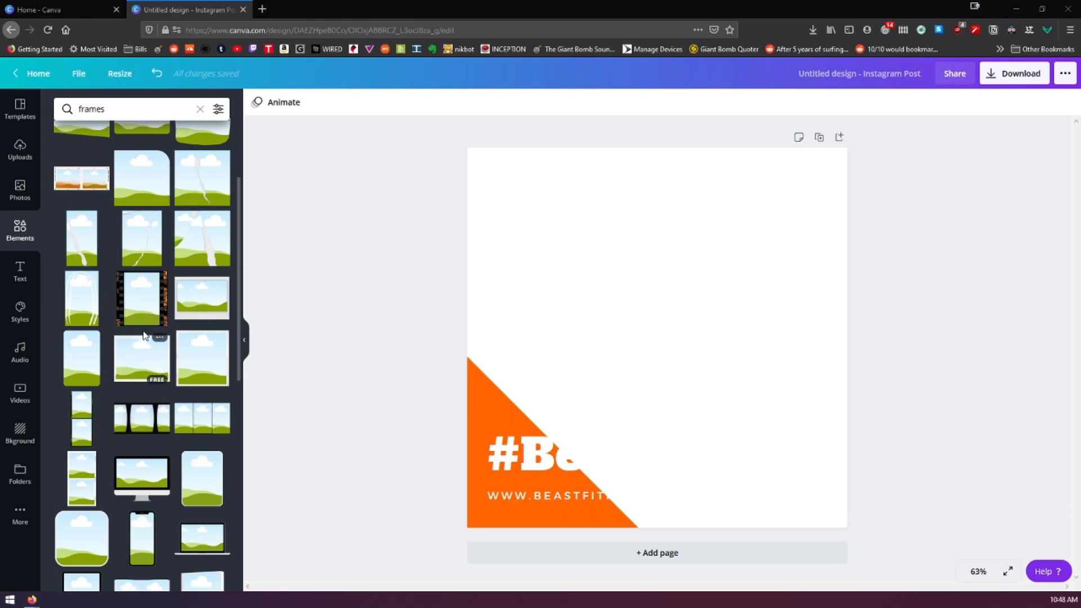
pyautogui.scroll(-3, 150, 338)
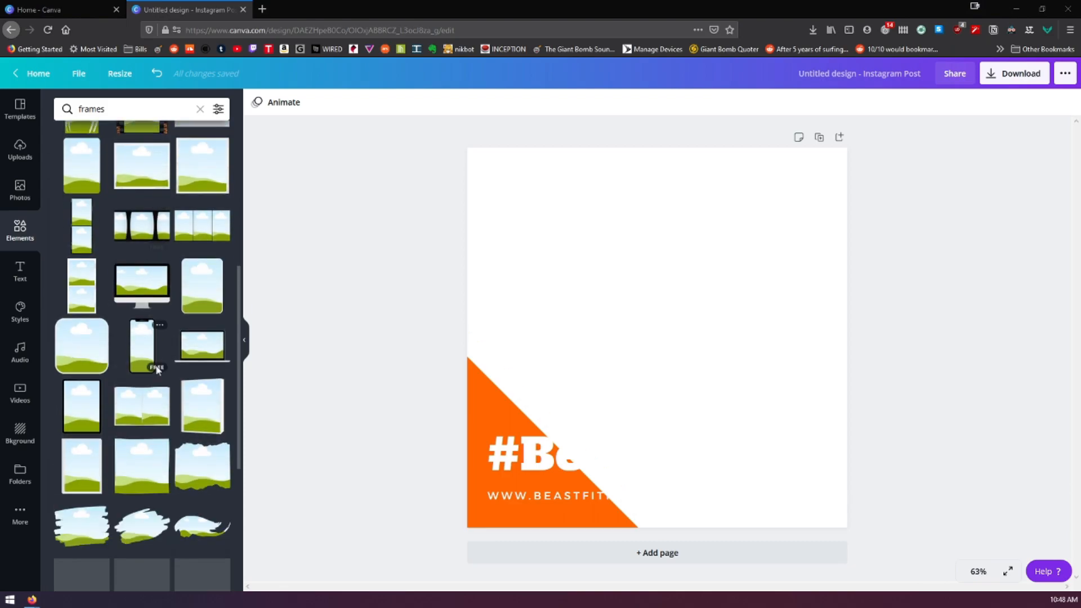
pyautogui.scroll(4, 168, 407)
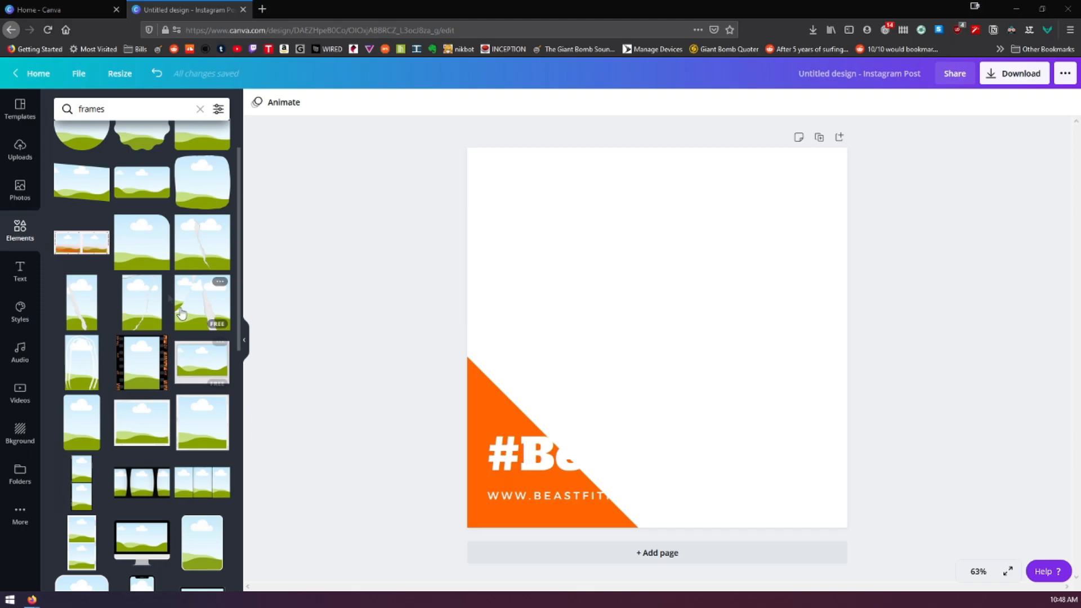
pyautogui.scroll(1, 156, 246)
pyautogui.click(182, 203)
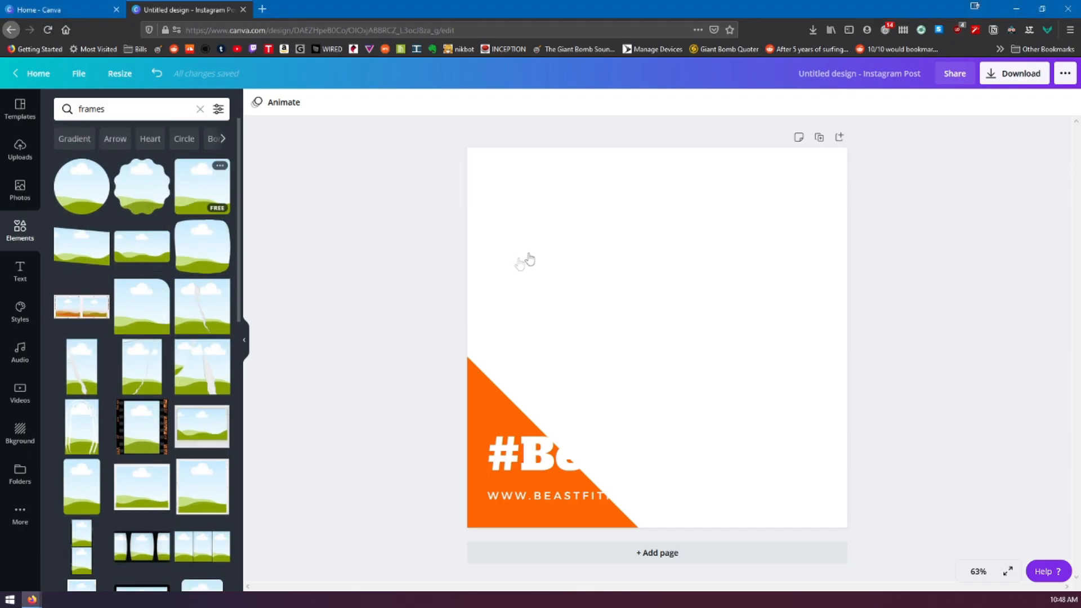
pyautogui.moveTo(661, 350); pyautogui.dragTo(651, 297)
pyautogui.moveTo(753, 394); pyautogui.dragTo(824, 460)
pyautogui.moveTo(685, 316)
pyautogui.mouseDown()
pyautogui.moveTo(676, 299)
pyautogui.moveTo(680, 319)
pyautogui.mouseUp()
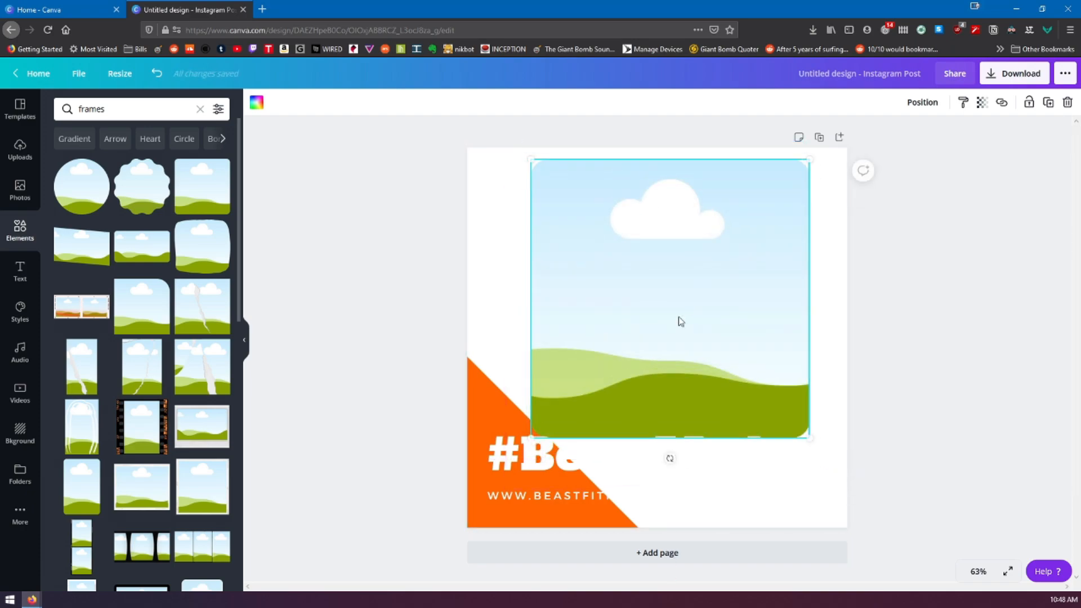
pyautogui.press('Delete')
# Add a landscape rectangular frame, enlarge it to about 777 × 437, and place it around the middle of the post
pyautogui.moveTo(142, 224); pyautogui.dragTo(569, 283)
pyautogui.moveTo(748, 254); pyautogui.dragTo(819, 231)
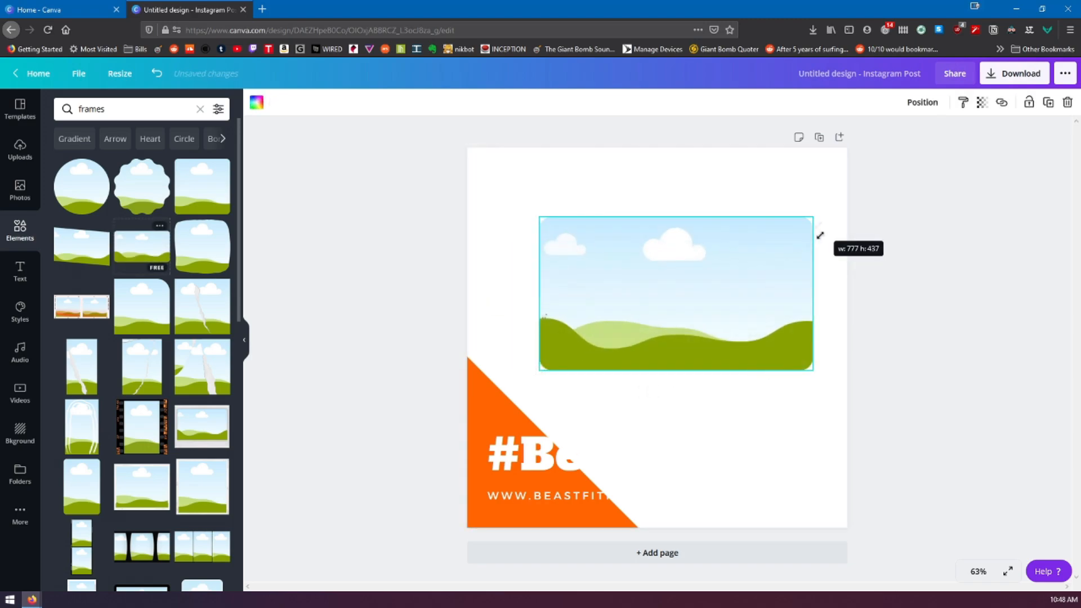
pyautogui.moveTo(719, 306); pyautogui.dragTo(705, 327)
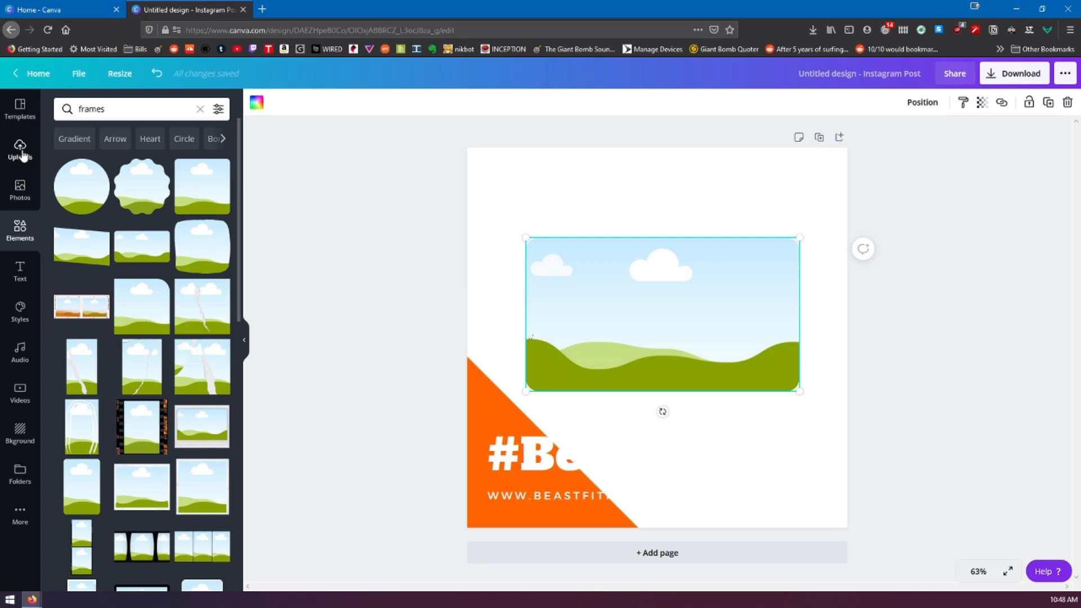
# Fill the landscape frame with the uploaded Justice League image
pyautogui.click(22, 153)
pyautogui.moveTo(364, 255); pyautogui.dragTo(514, 190)
pyautogui.hotkey('ctrl', 'z')
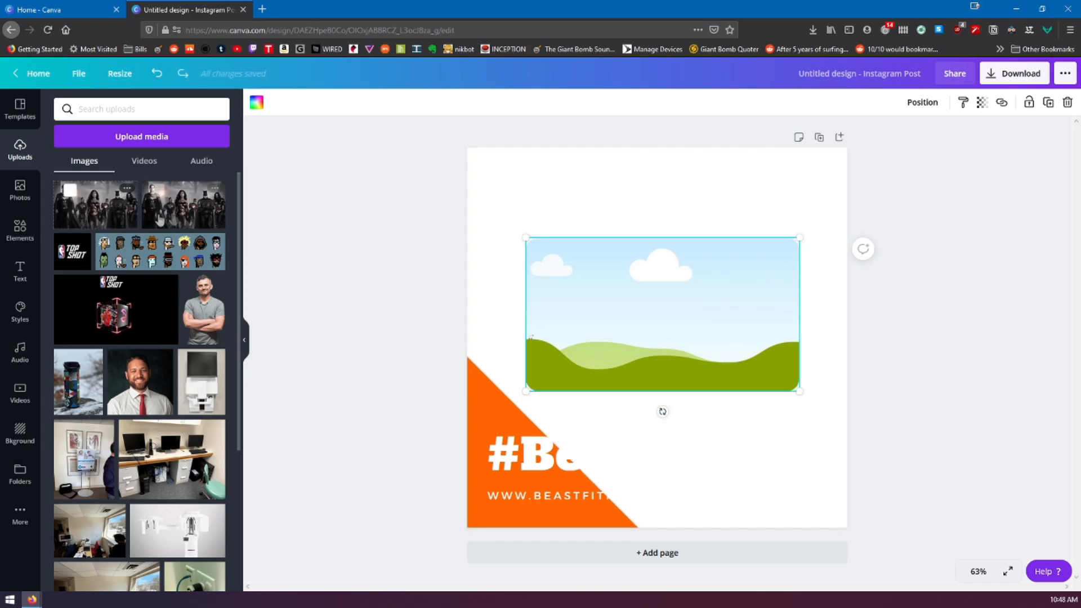
pyautogui.moveTo(120, 217); pyautogui.dragTo(640, 292)
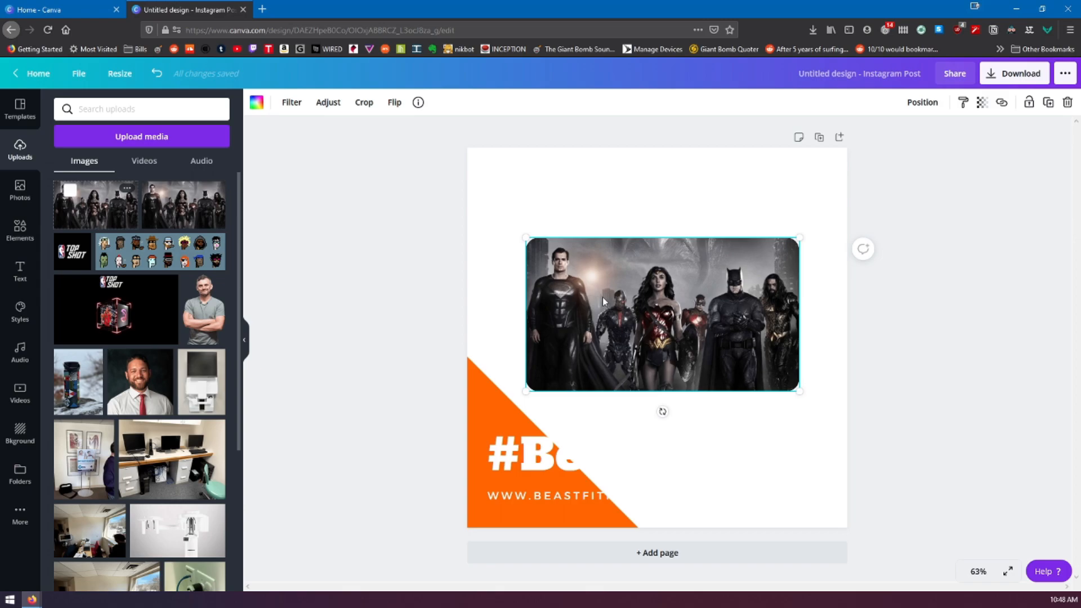
# Enlarge the framed Justice League image, move it down over the "#BeastMode" title, and send it to the back
pyautogui.moveTo(799, 238); pyautogui.dragTo(831, 220)
pyautogui.moveTo(694, 310); pyautogui.dragTo(622, 410)
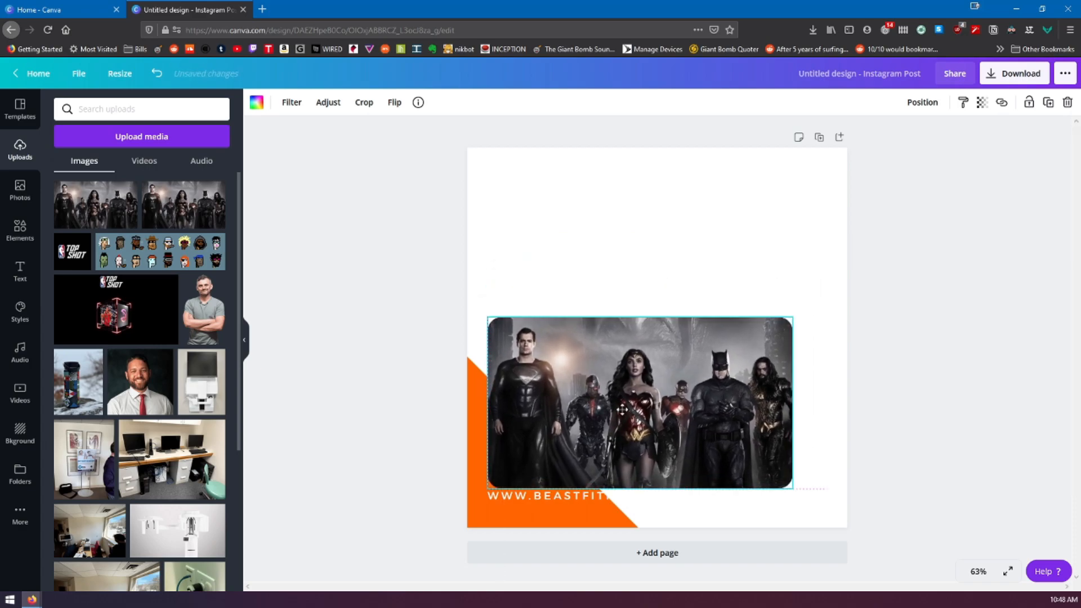
pyautogui.rightClick(628, 382)
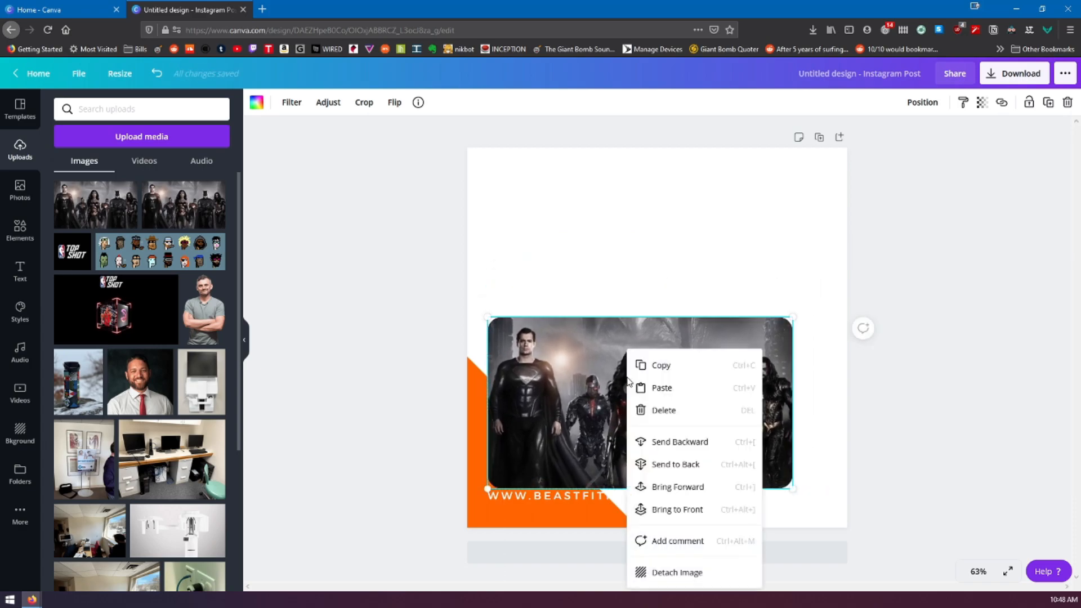
pyautogui.click(695, 464)
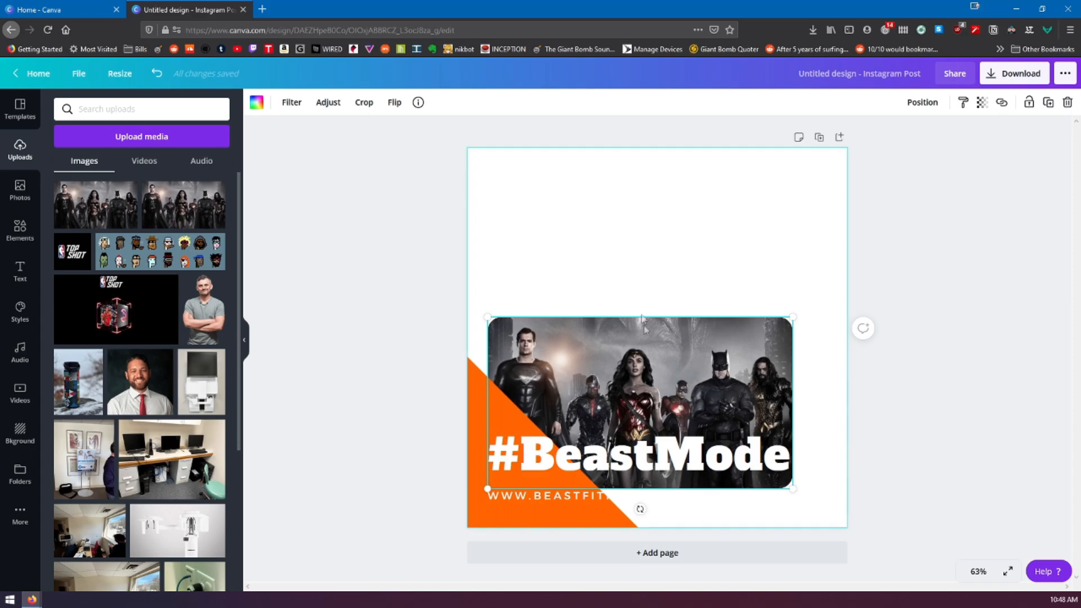
# Replace the "#BeastMode" title text with "#snydercut"
pyautogui.doubleClick(643, 456)
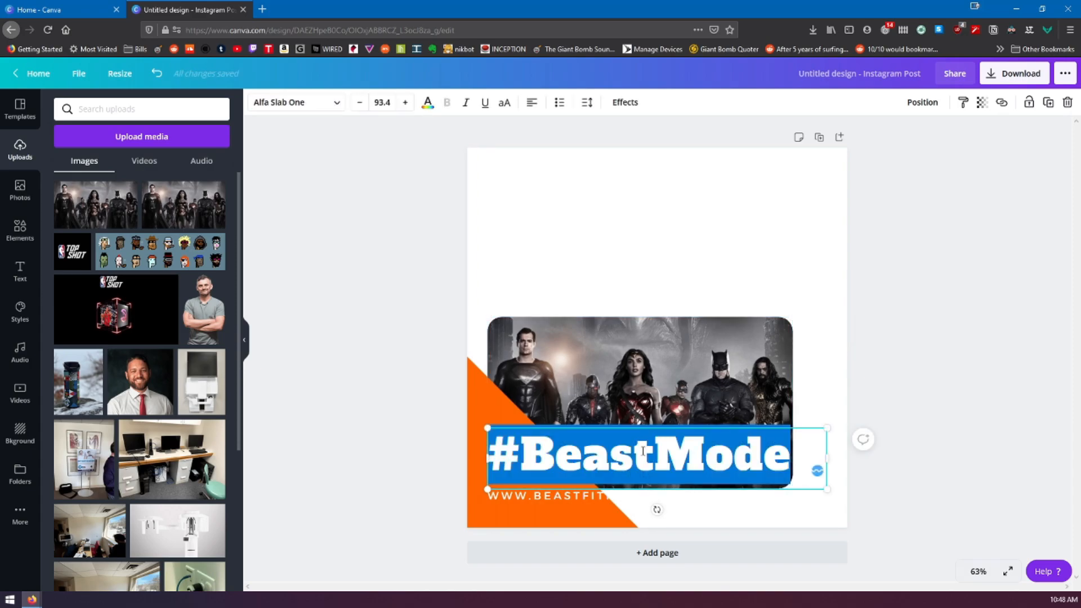
pyautogui.write('#sny')
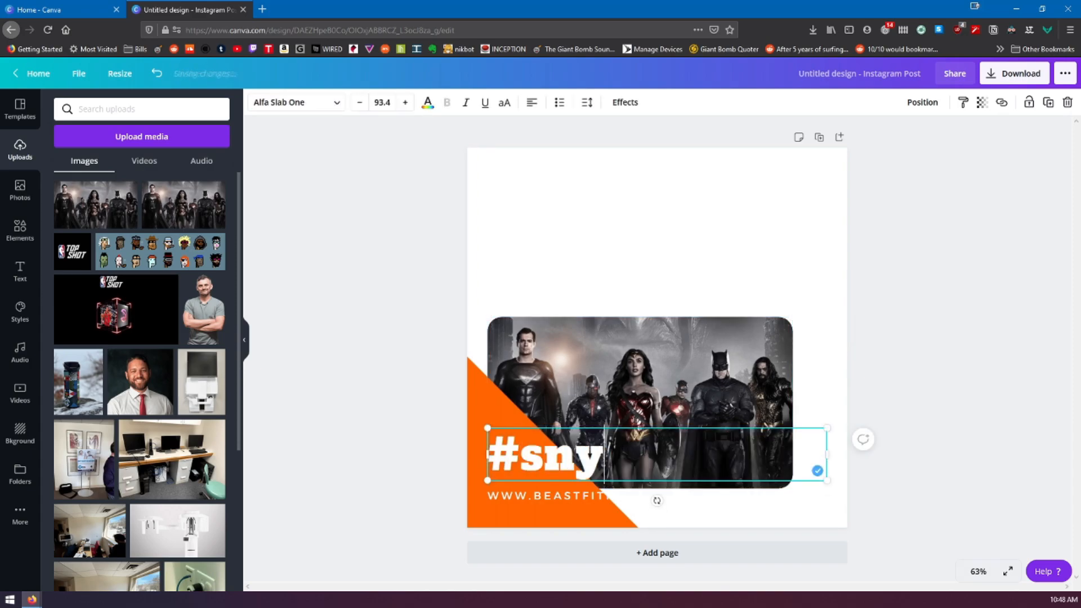
pyautogui.write('dercut')
# Replace the website line below the title with the headline "Zack Snyder's Justice League is finally here" copied from the Twitter page
pyautogui.click(575, 499)
pyautogui.click(580, 499)
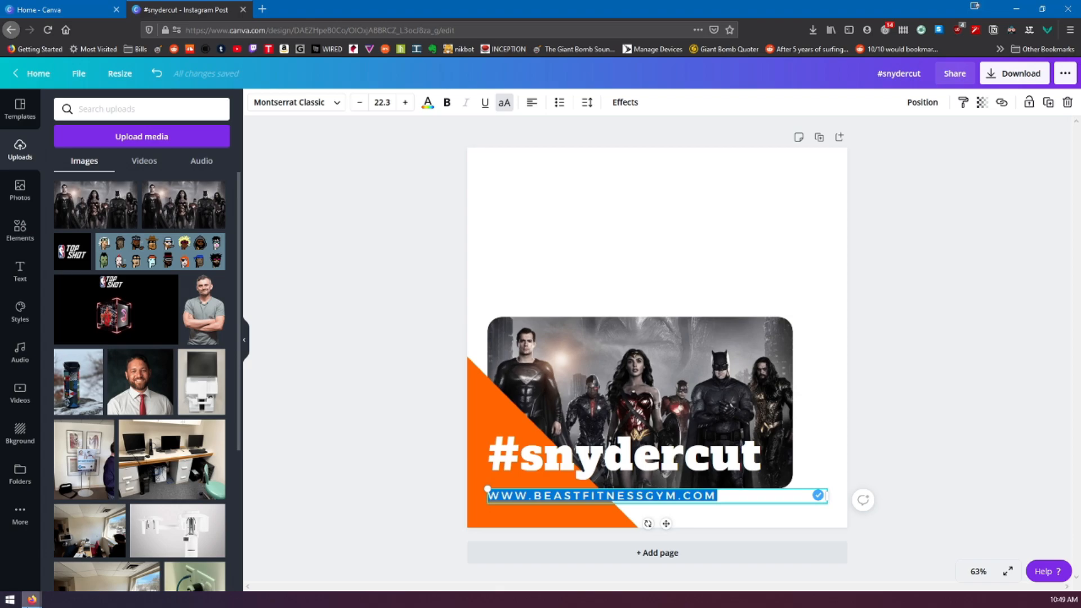
pyautogui.moveTo(29, 602)
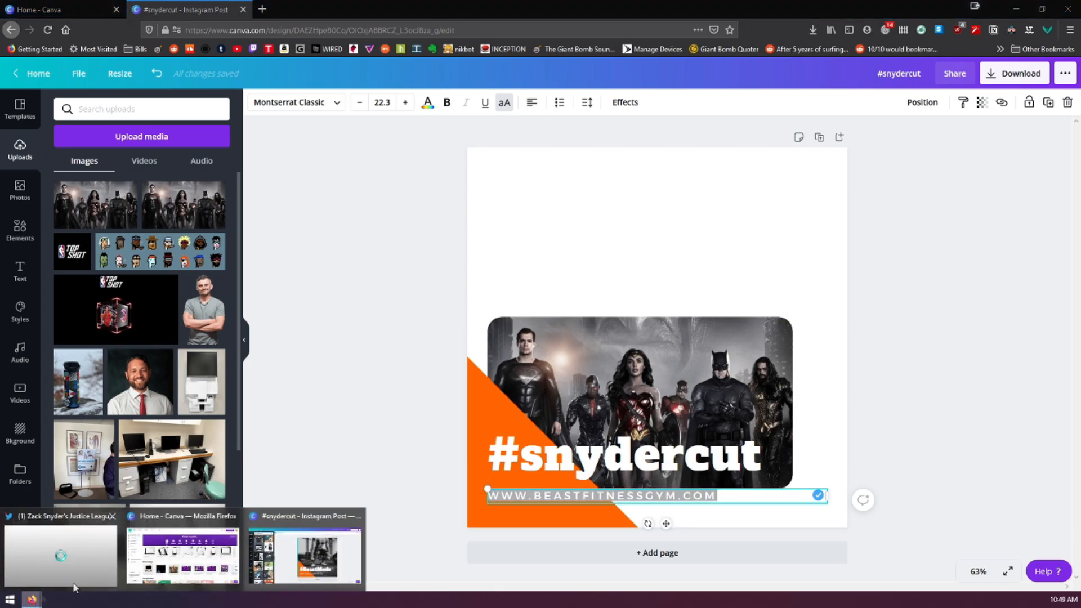
pyautogui.click(61, 550)
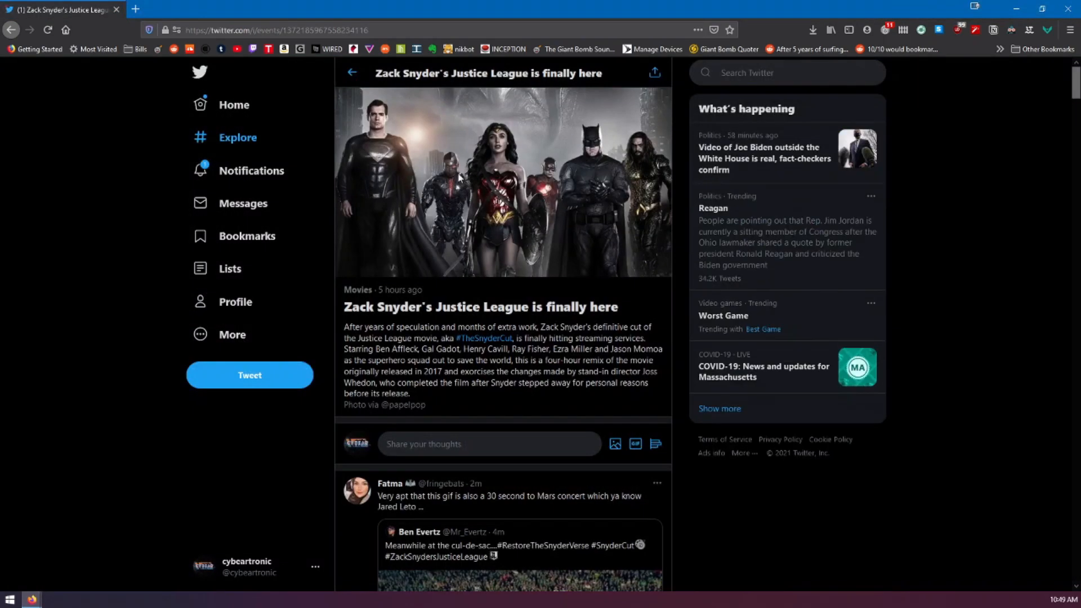
pyautogui.moveTo(344, 307); pyautogui.dragTo(644, 314)
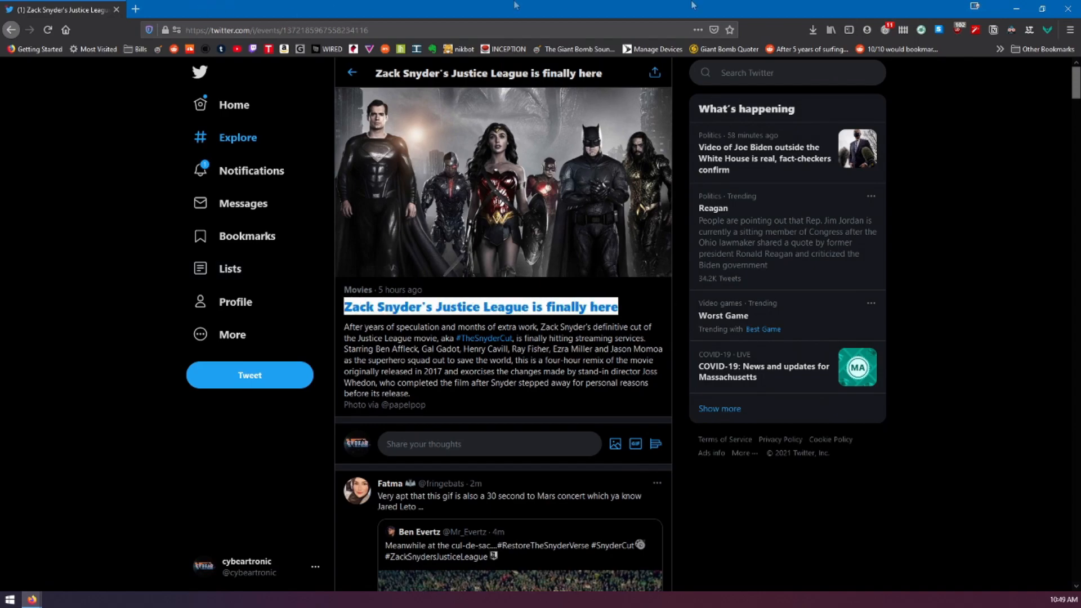
pyautogui.click(1016, 8)
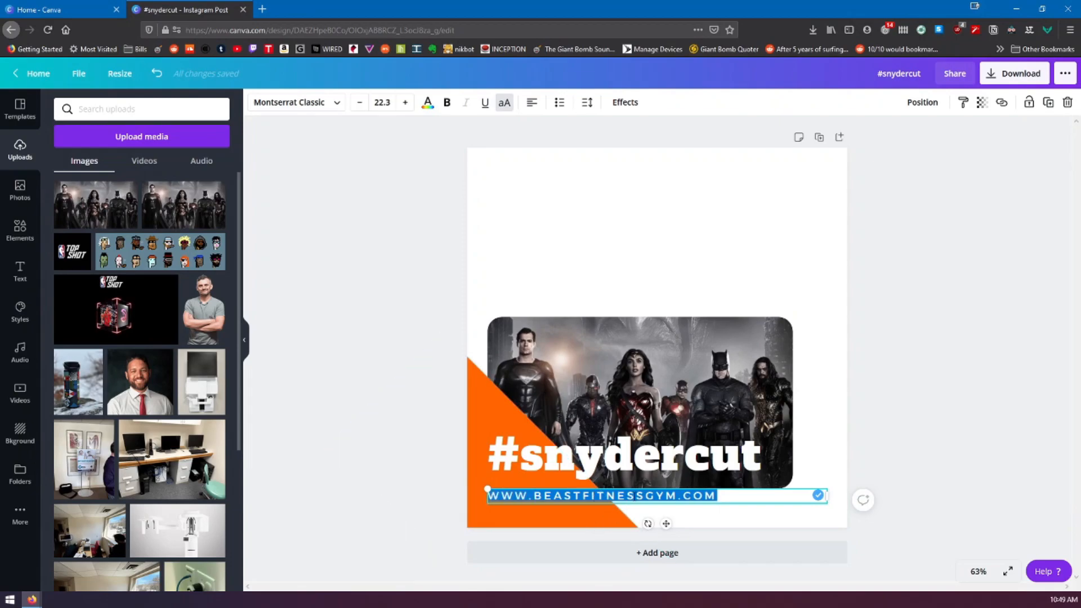
pyautogui.write("ZACK SNYDER'S FINALLY HERE")
pyautogui.click(623, 268)
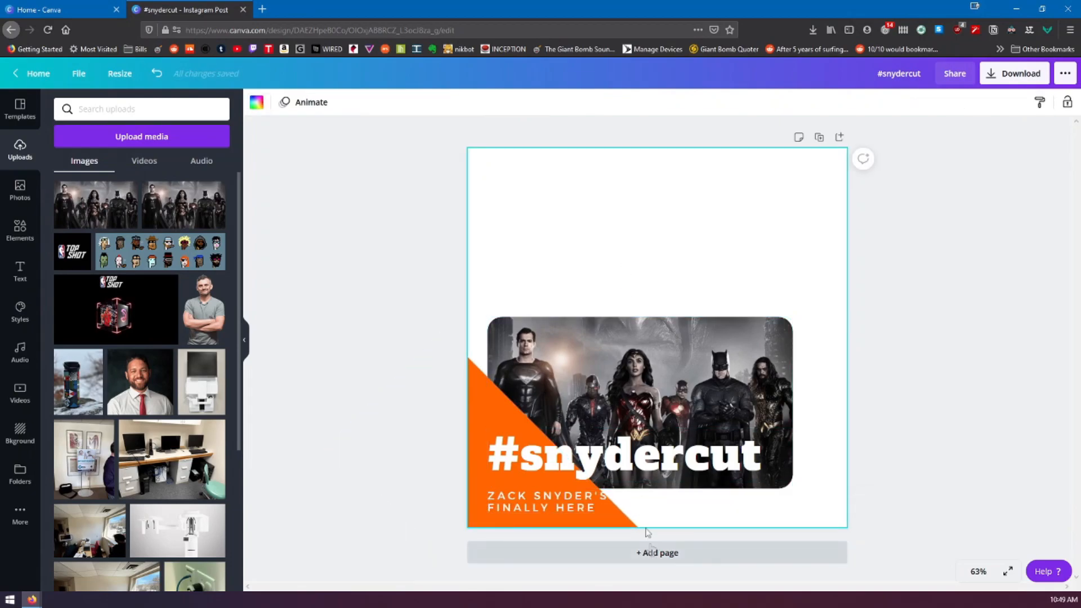
pyautogui.click(585, 508)
pyautogui.click(584, 509)
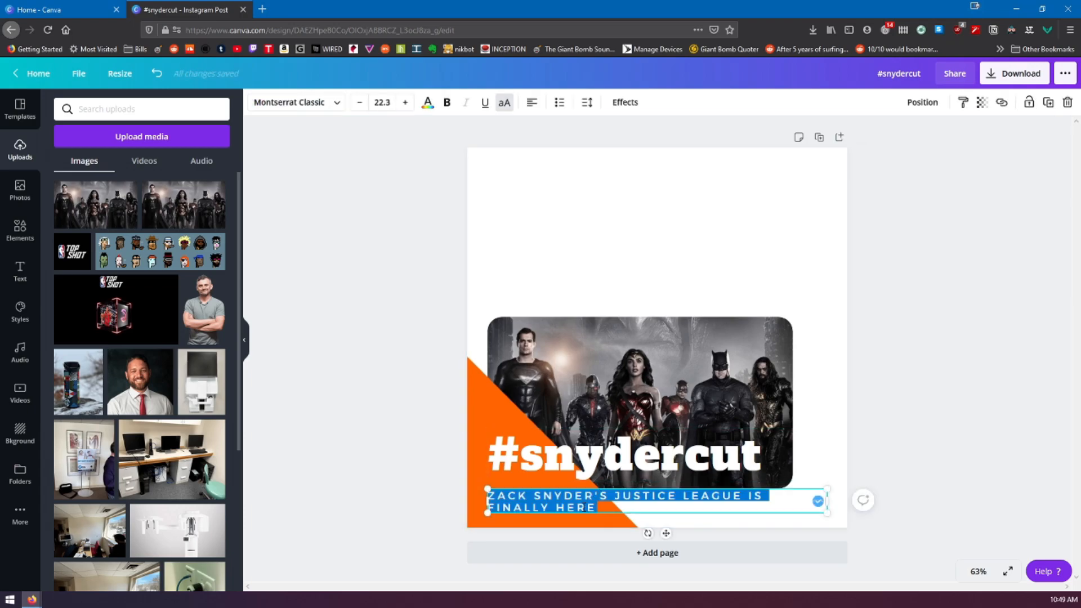
pyautogui.click(626, 177)
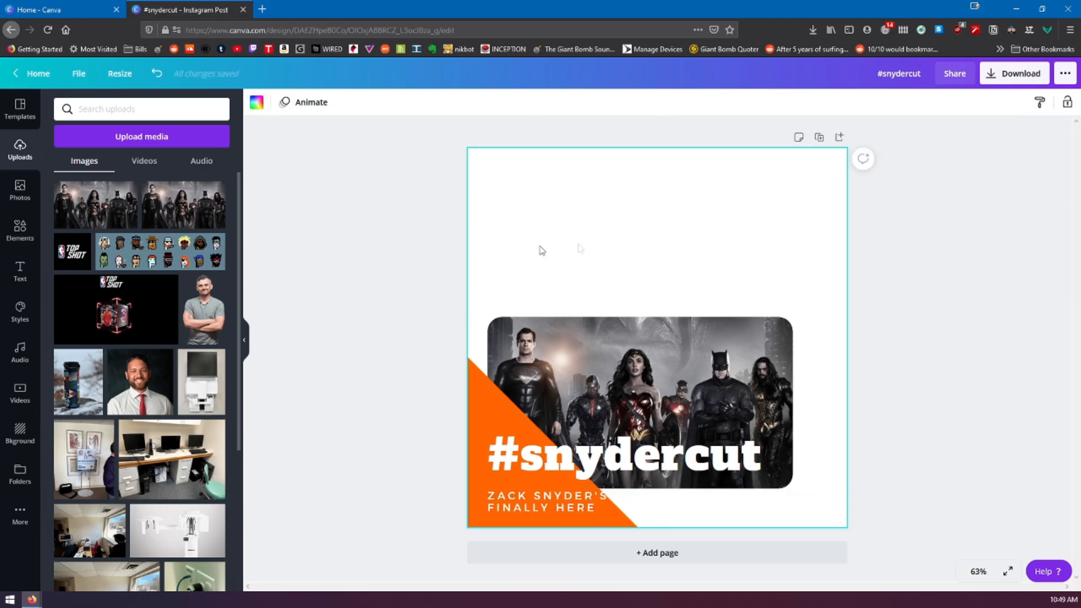
# Search the stock photos for "comic" and set the superhero mural photo as the page background
pyautogui.click(25, 234)
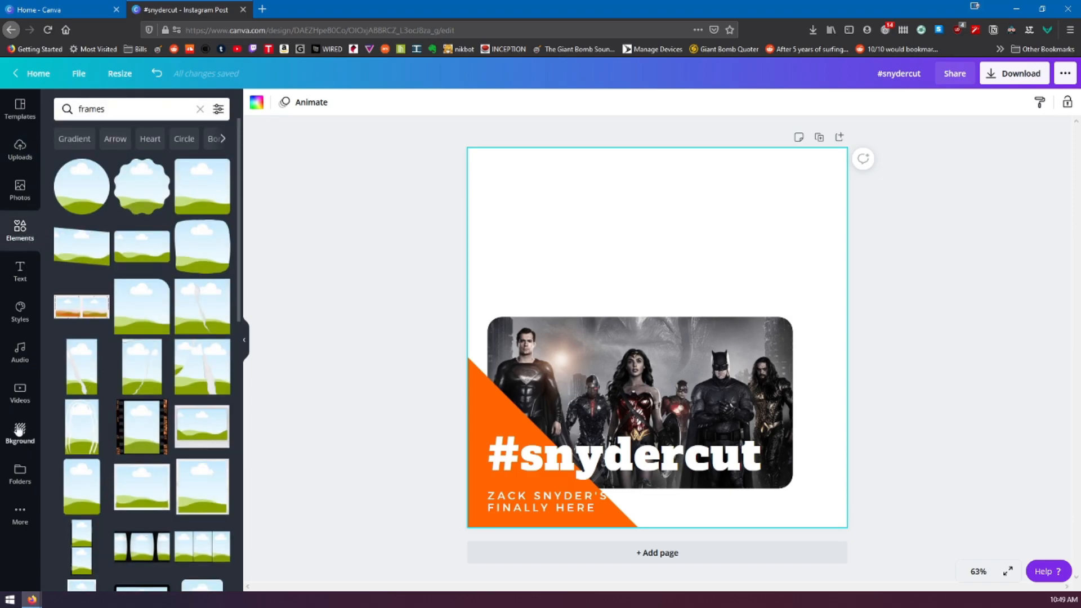
pyautogui.click(28, 188)
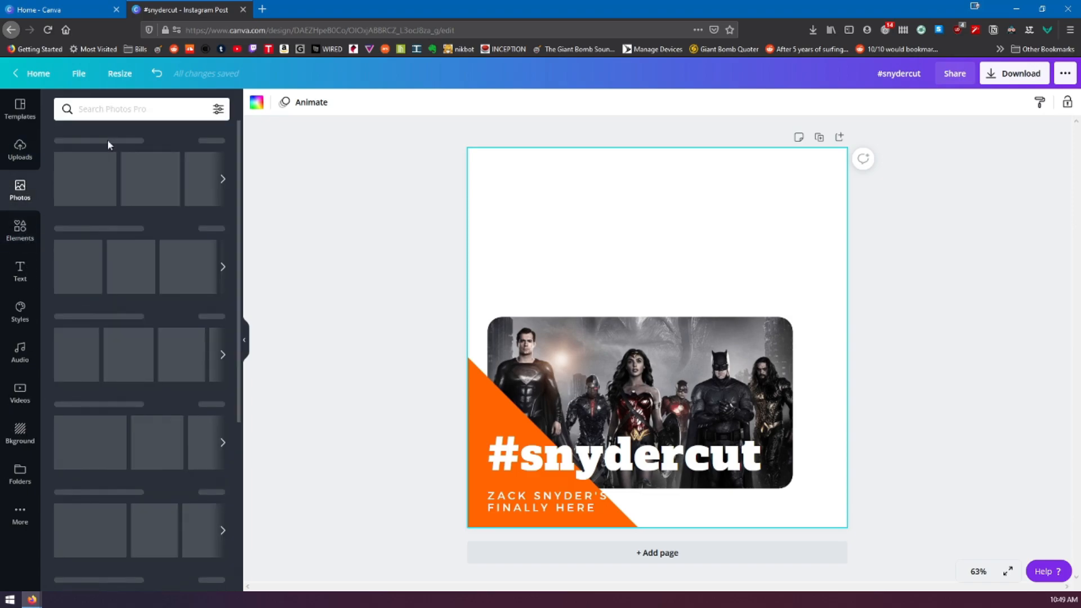
pyautogui.click(145, 109)
pyautogui.write('comic')
pyautogui.press('Return')
pyautogui.moveTo(102, 259); pyautogui.dragTo(491, 236)
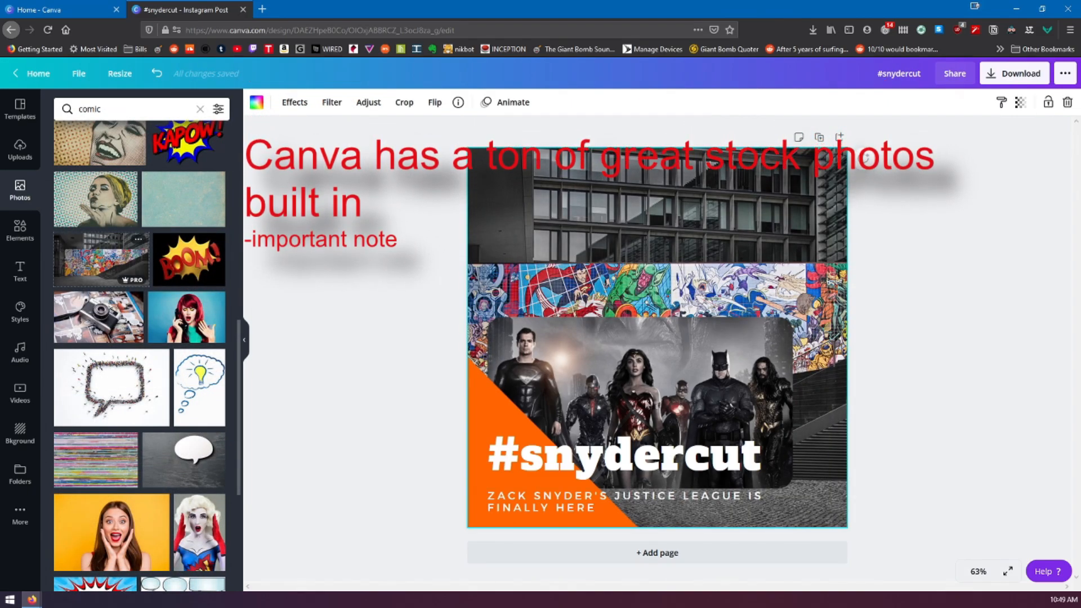
# Shift the mural background slightly left within its crop, and place the framed Justice League image, slightly enlarged, just above the "#snydercut" title
pyautogui.moveTo(681, 385); pyautogui.dragTo(717, 501)
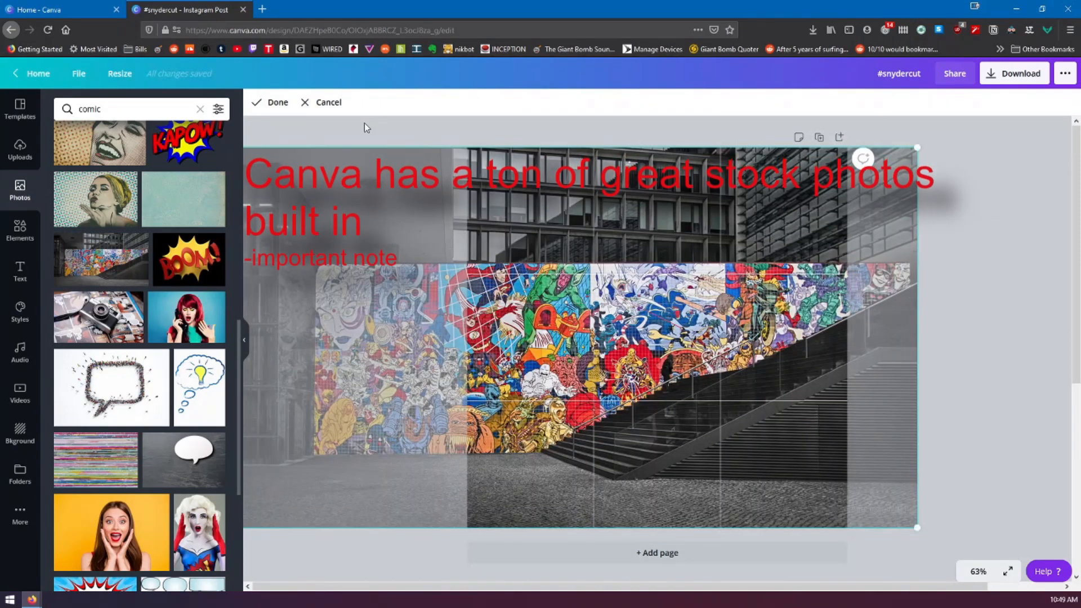
pyautogui.click(330, 103)
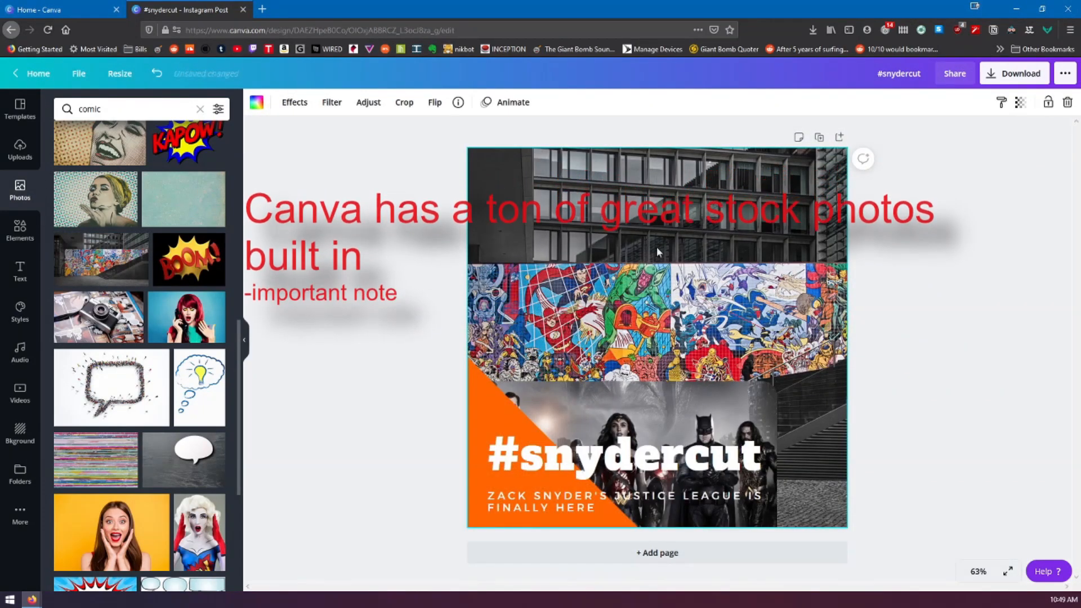
pyautogui.click(404, 102)
pyautogui.moveTo(709, 315); pyautogui.dragTo(667, 315)
pyautogui.click(278, 102)
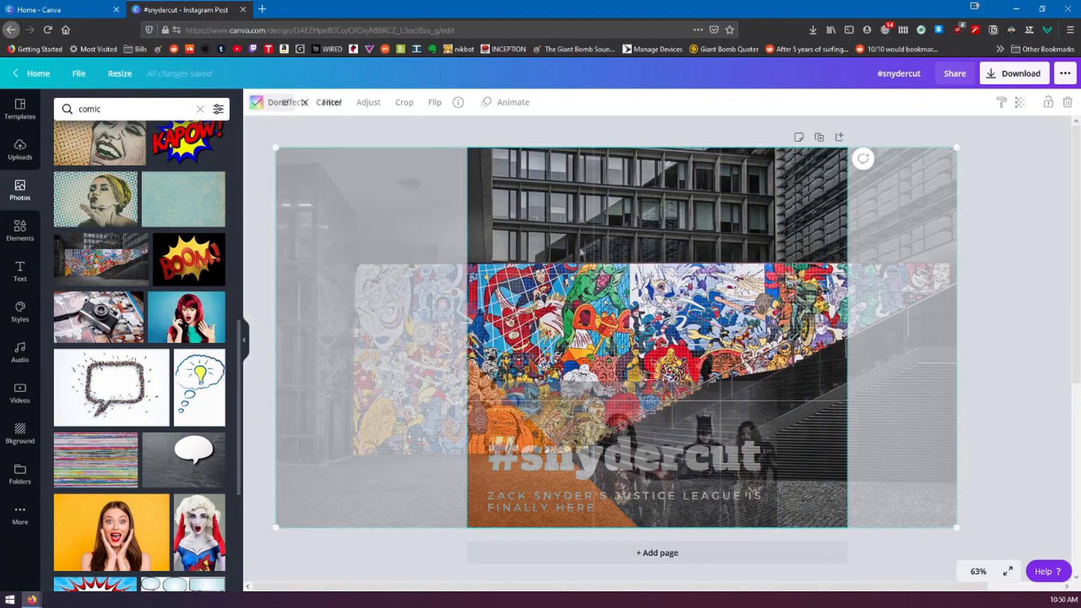
pyautogui.moveTo(657, 415); pyautogui.dragTo(699, 270)
pyautogui.moveTo(811, 242); pyautogui.dragTo(842, 219)
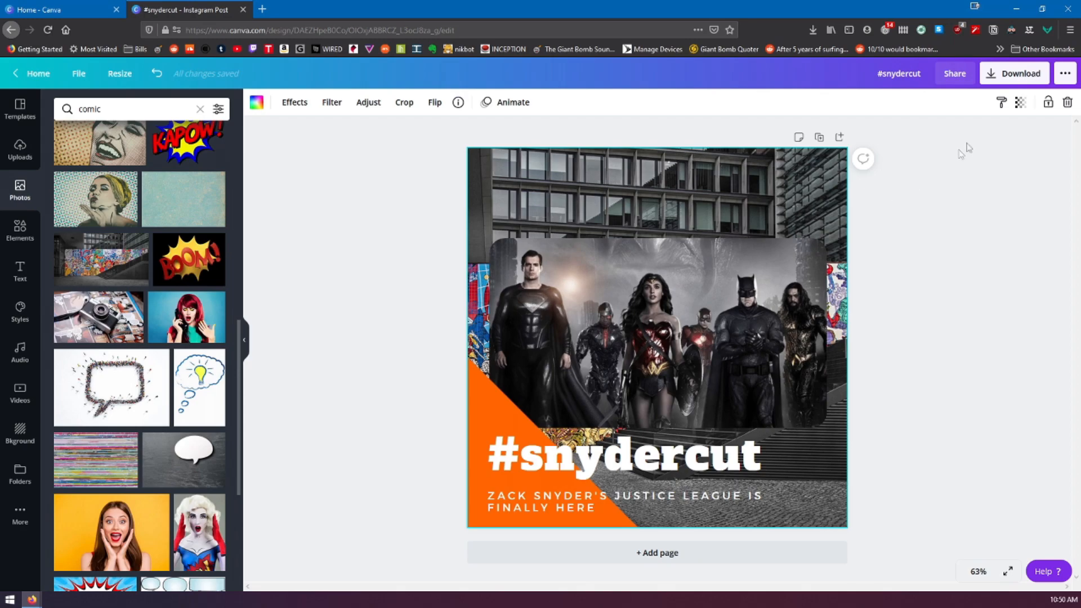
# Set the mural background photo's transparency to 47
pyautogui.click(1023, 102)
pyautogui.moveTo(978, 141); pyautogui.dragTo(947, 144)
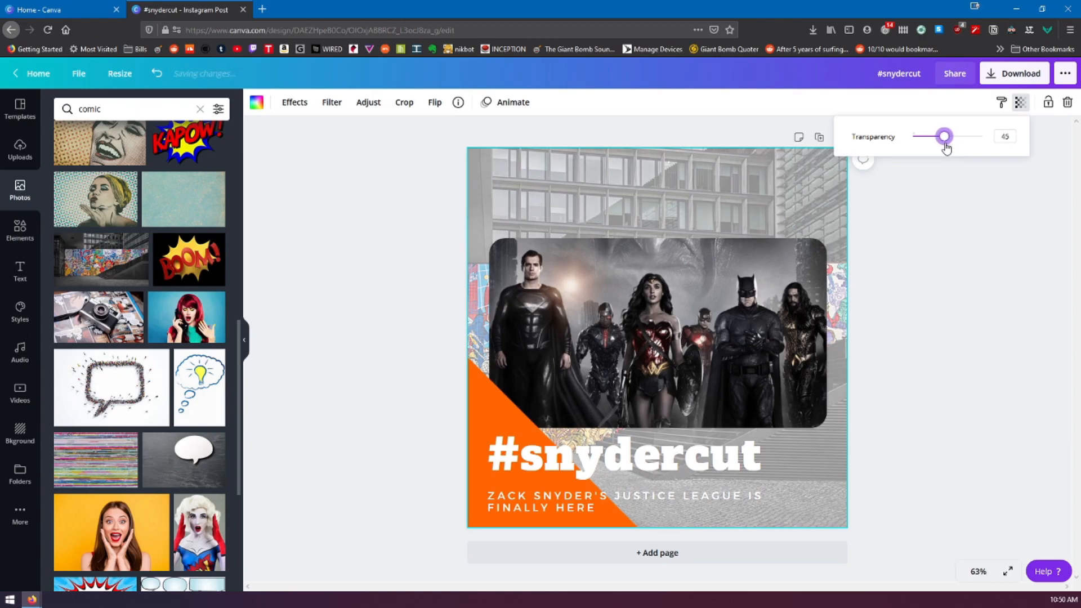
pyautogui.click(965, 255)
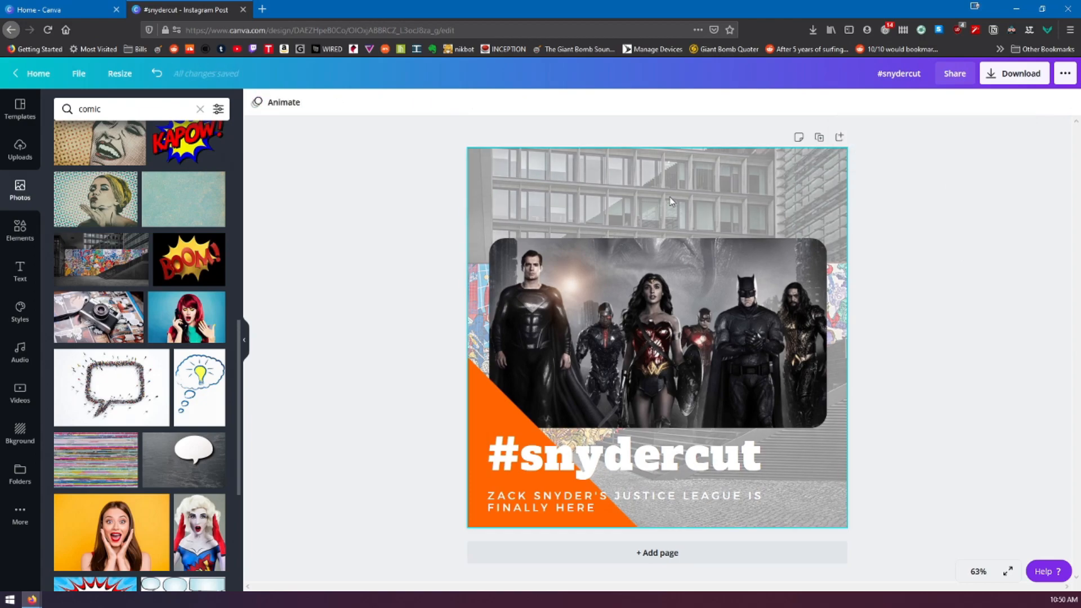
# Delete the mural background photo and fill the page background with the near-black color from the "ccs youtube banner(1).png" palette
pyautogui.press('BackSpace')
pyautogui.click(668, 203)
pyautogui.press('BackSpace')
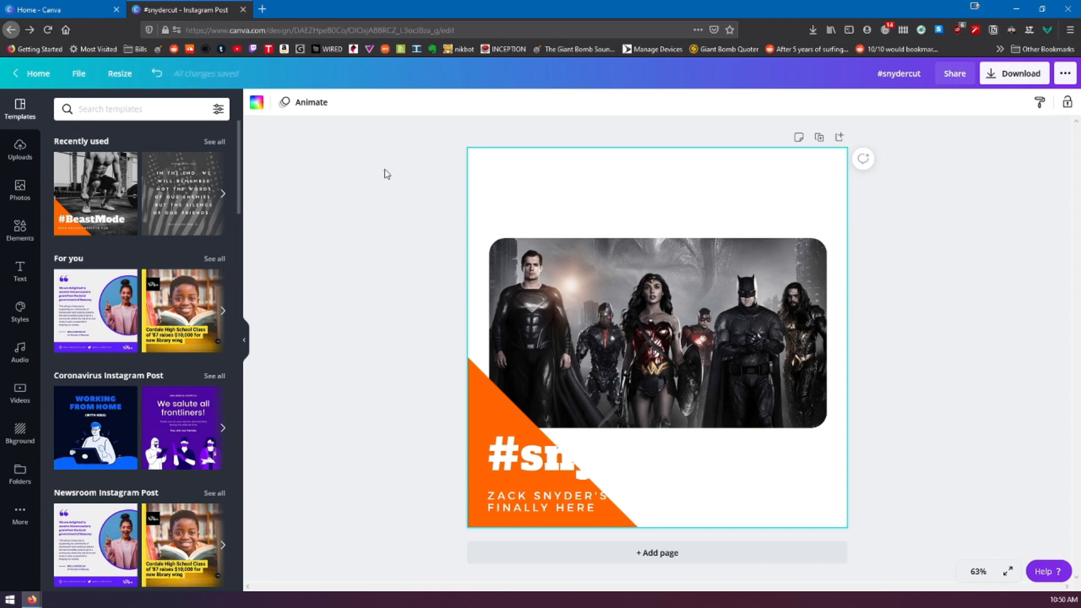
pyautogui.click(387, 172)
pyautogui.click(626, 177)
pyautogui.click(258, 103)
pyautogui.click(180, 262)
pyautogui.click(343, 252)
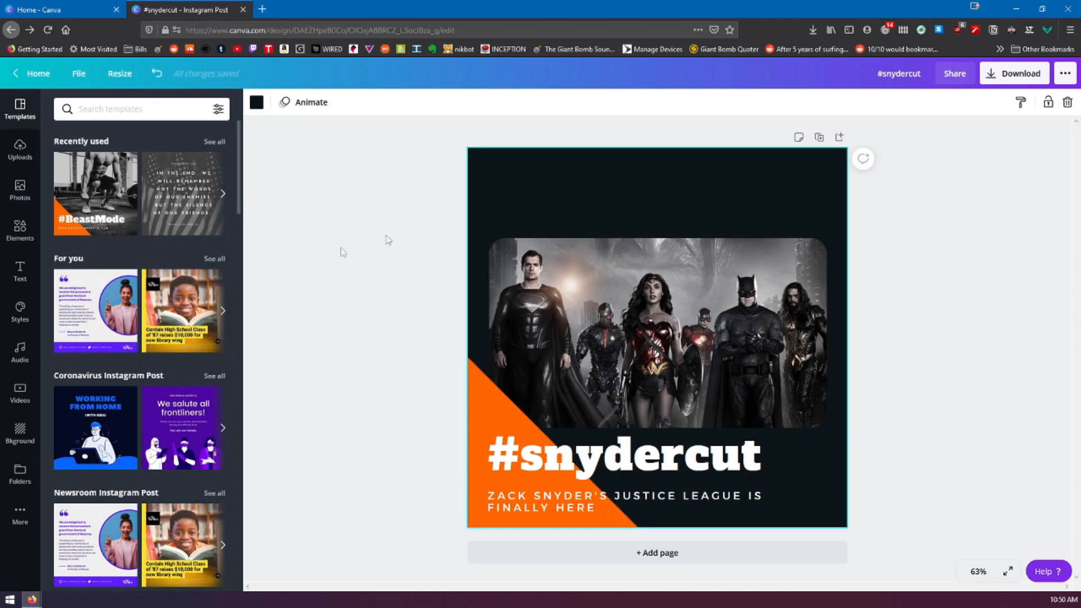
# Set the recently used mural photo as the page background again and lower its transparency to 35
pyautogui.click(19, 189)
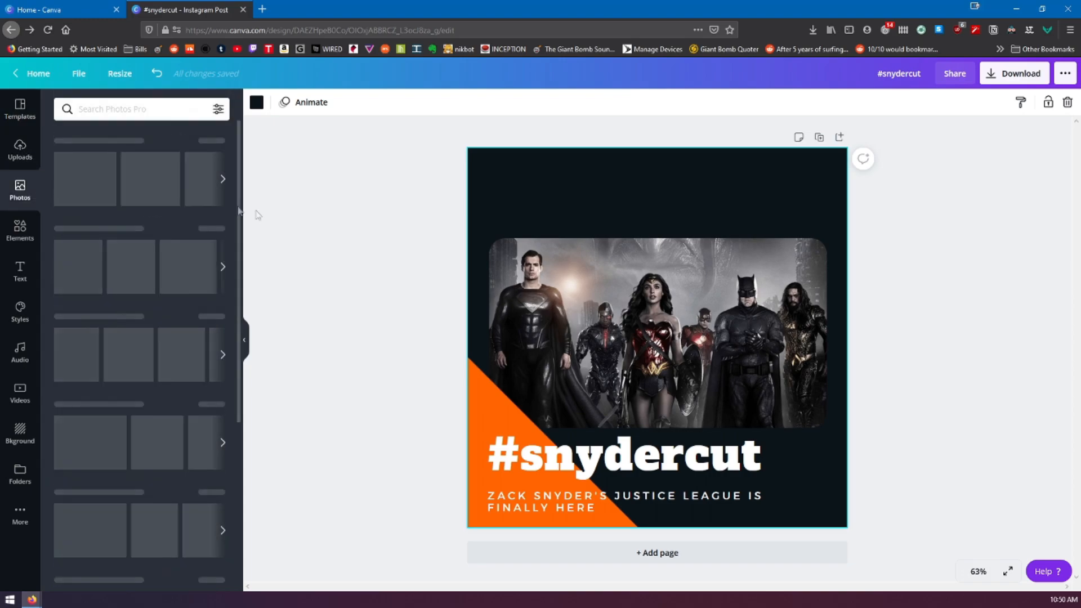
pyautogui.moveTo(118, 188); pyautogui.dragTo(523, 219)
pyautogui.click(1020, 102)
pyautogui.moveTo(980, 141); pyautogui.dragTo(938, 141)
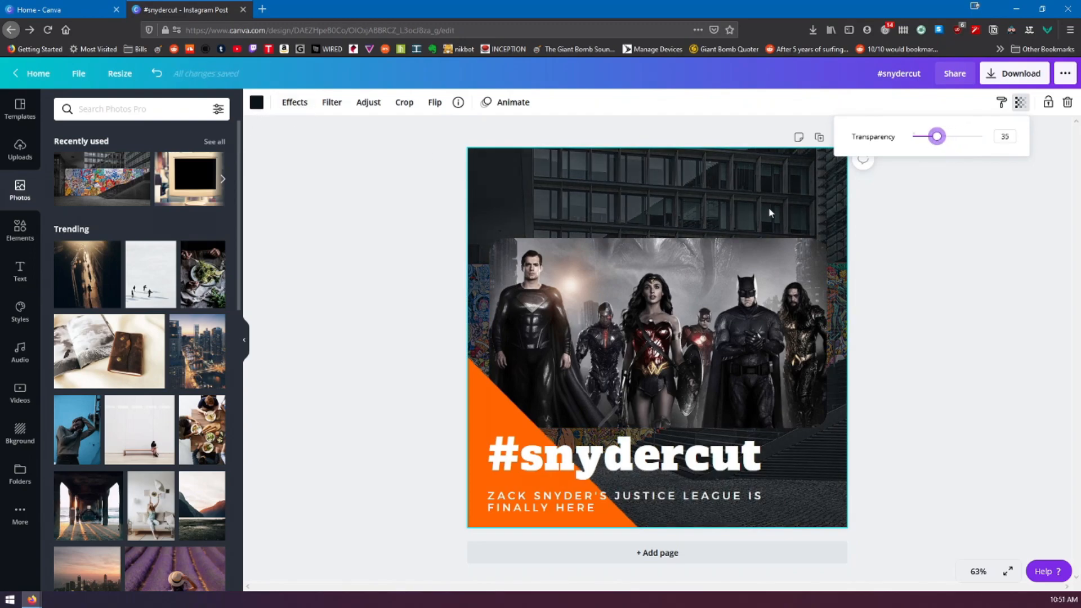
# Move the framed Justice League image slightly up and enlarge it to span the full width of the post
pyautogui.moveTo(680, 357); pyautogui.dragTo(714, 345)
pyautogui.moveTo(509, 238); pyautogui.dragTo(459, 222)
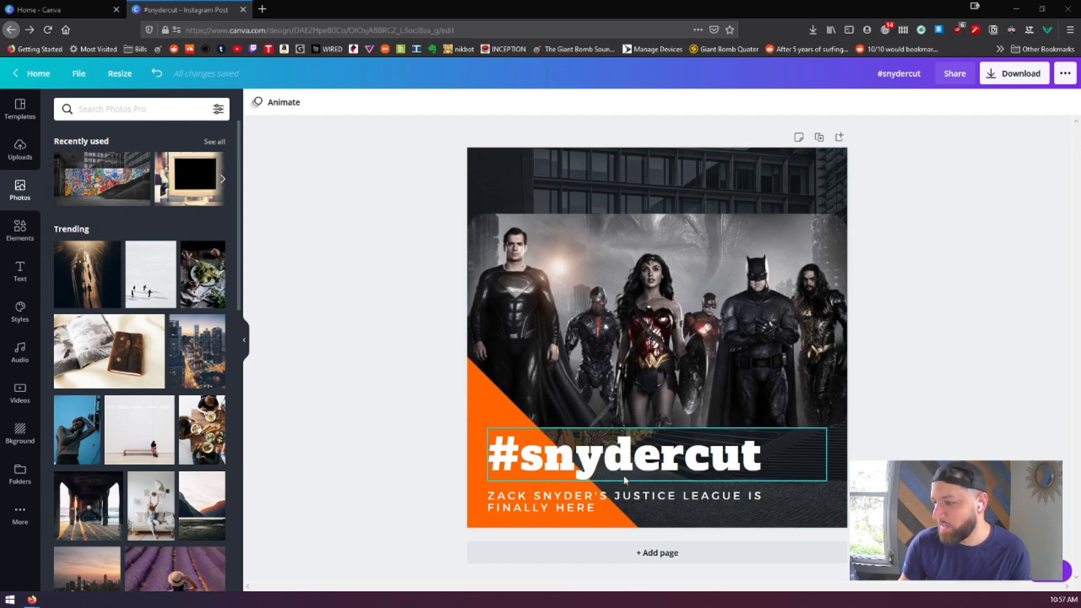
# Try removing the orange corner shape from the post, and undo the deletion
pyautogui.click(489, 403)
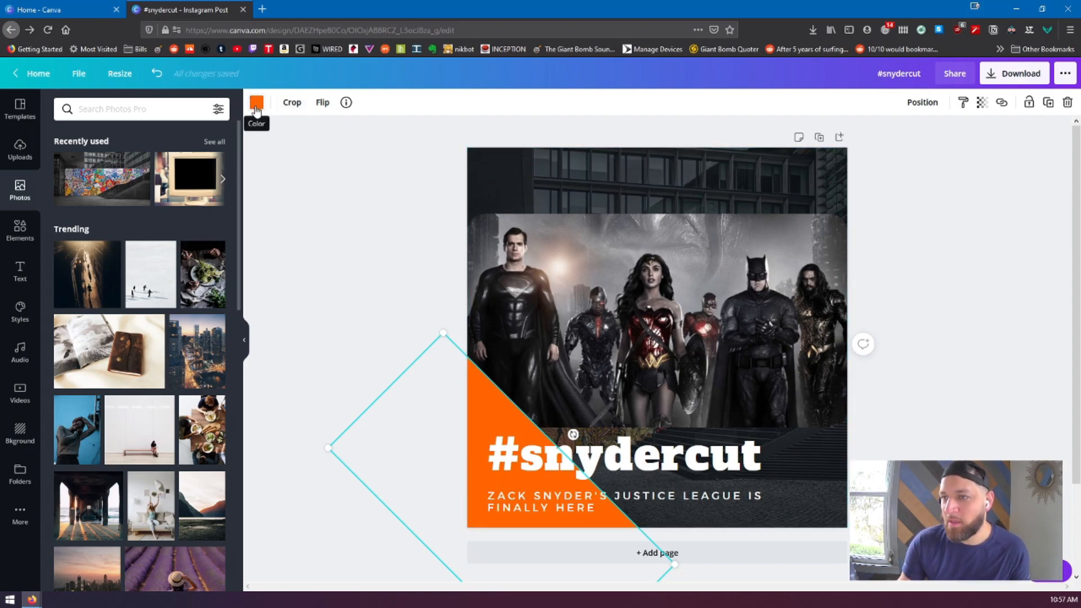
pyautogui.click(620, 179)
pyautogui.click(488, 413)
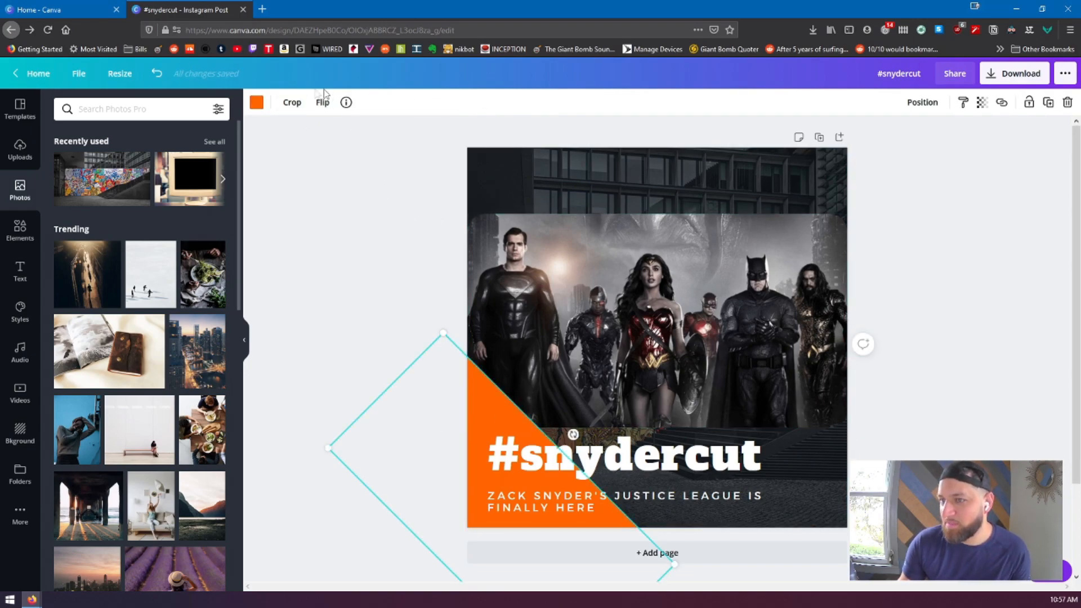
pyautogui.press('Delete')
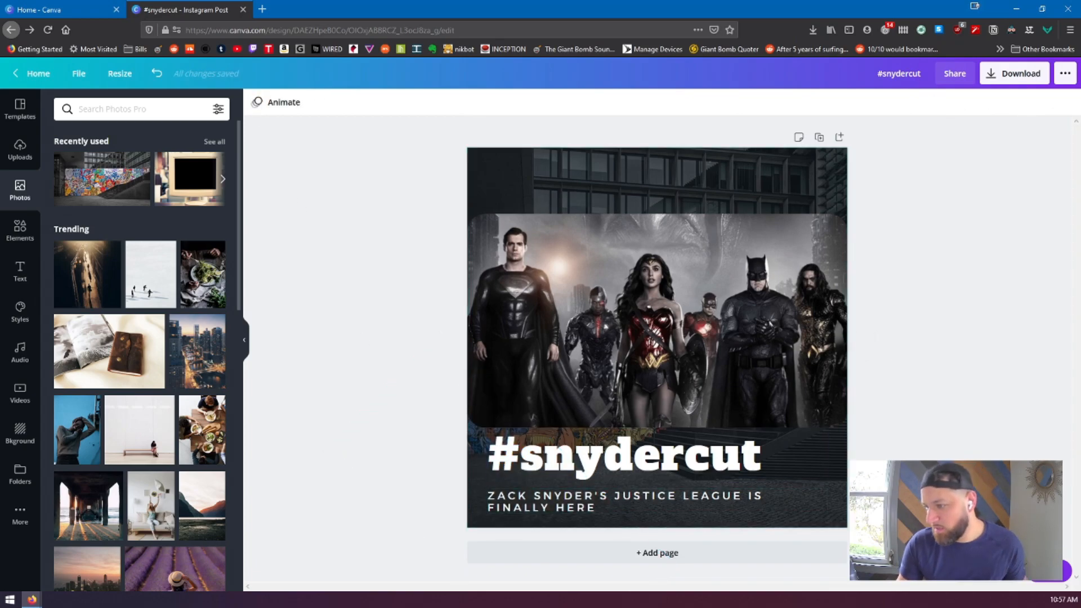
pyautogui.click(565, 161)
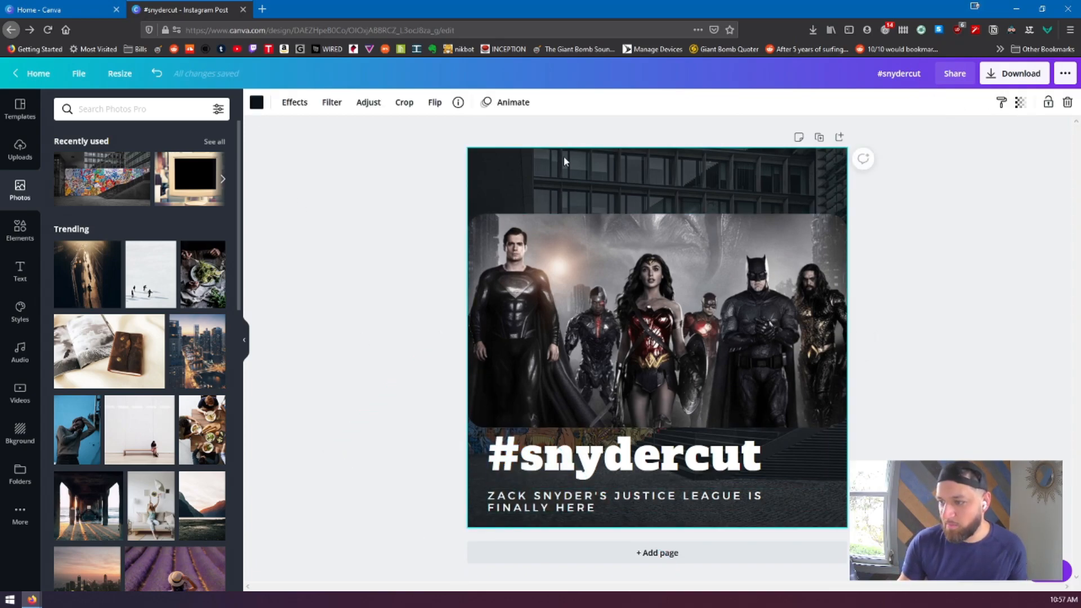
pyautogui.hotkey('ctrl', 'z')
# Try the blue, red and tan photo colors on the orange corner shape, and recolor it with the blue one
pyautogui.click(499, 410)
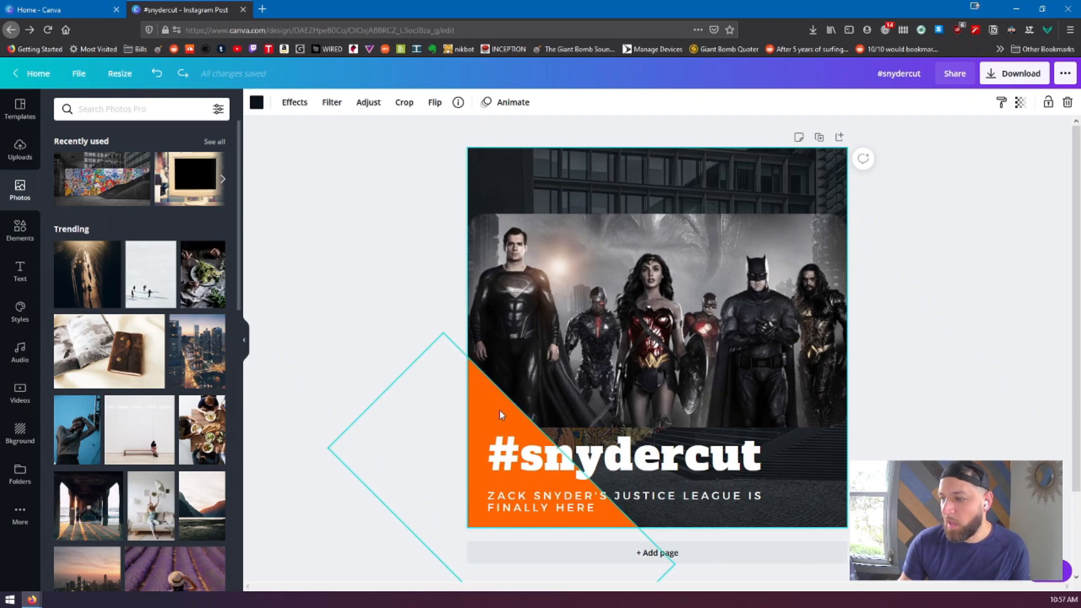
pyautogui.click(256, 103)
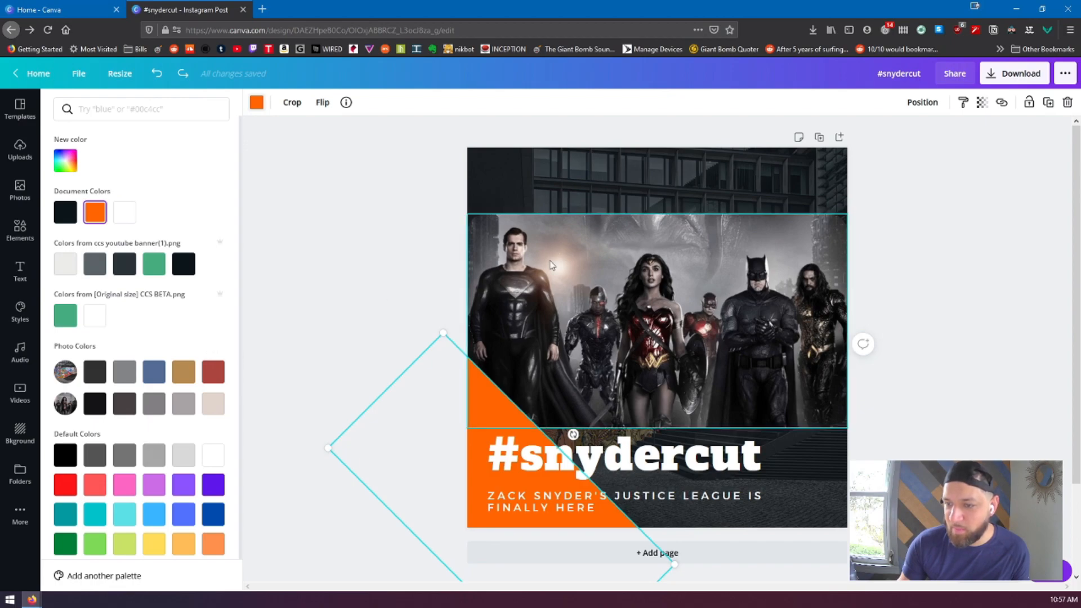
pyautogui.click(153, 371)
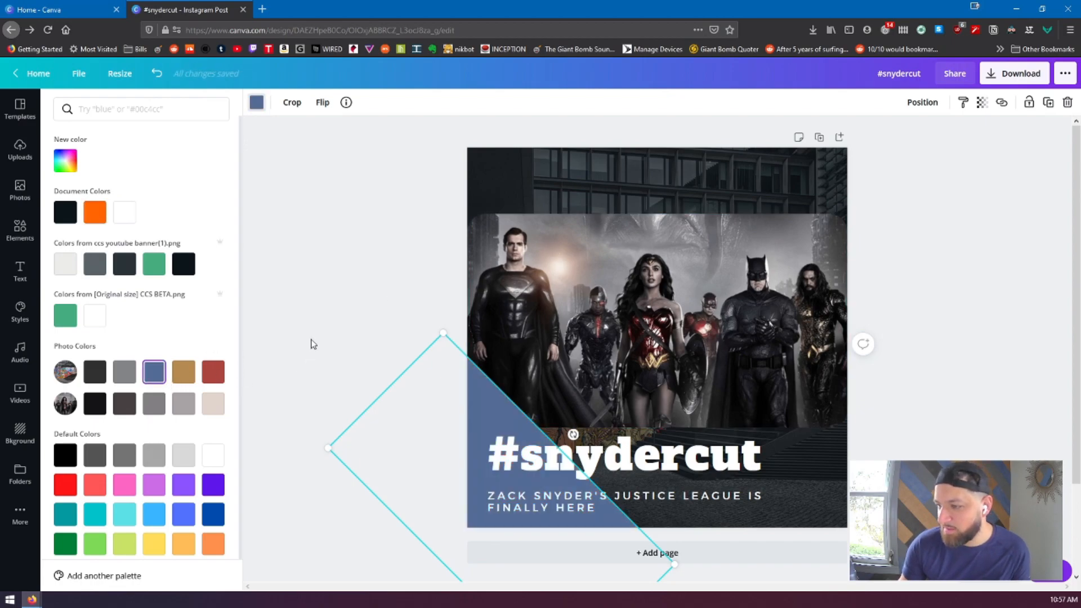
pyautogui.click(215, 376)
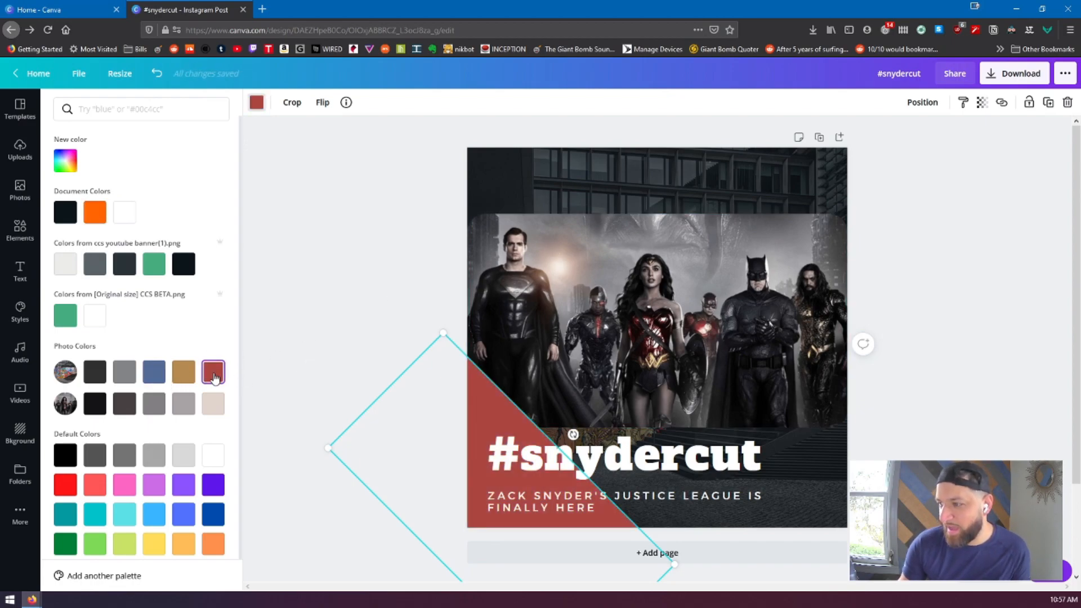
pyautogui.click(190, 379)
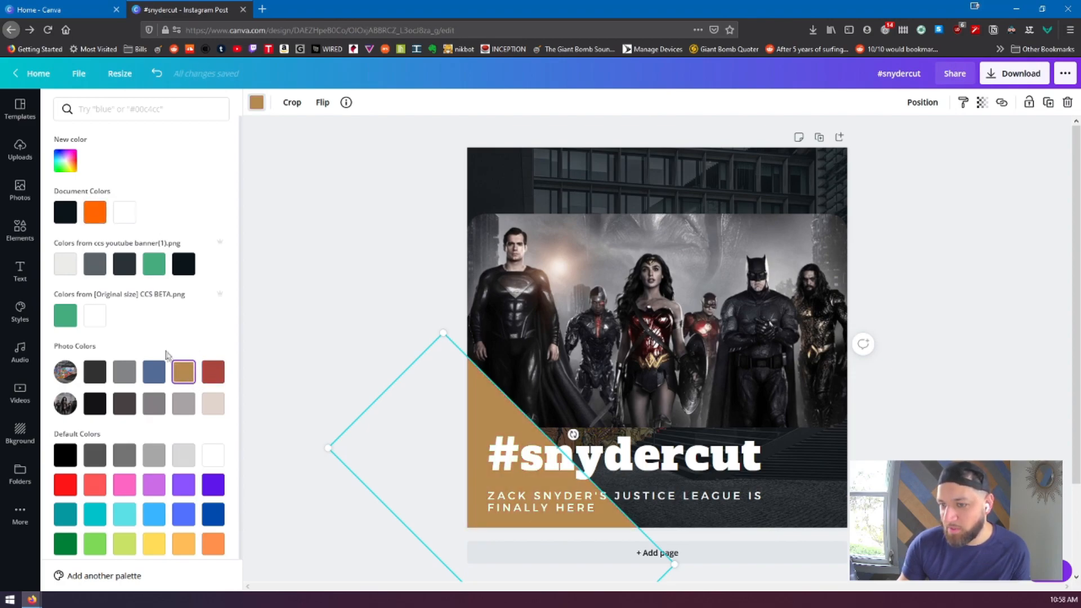
pyautogui.click(157, 373)
pyautogui.click(350, 269)
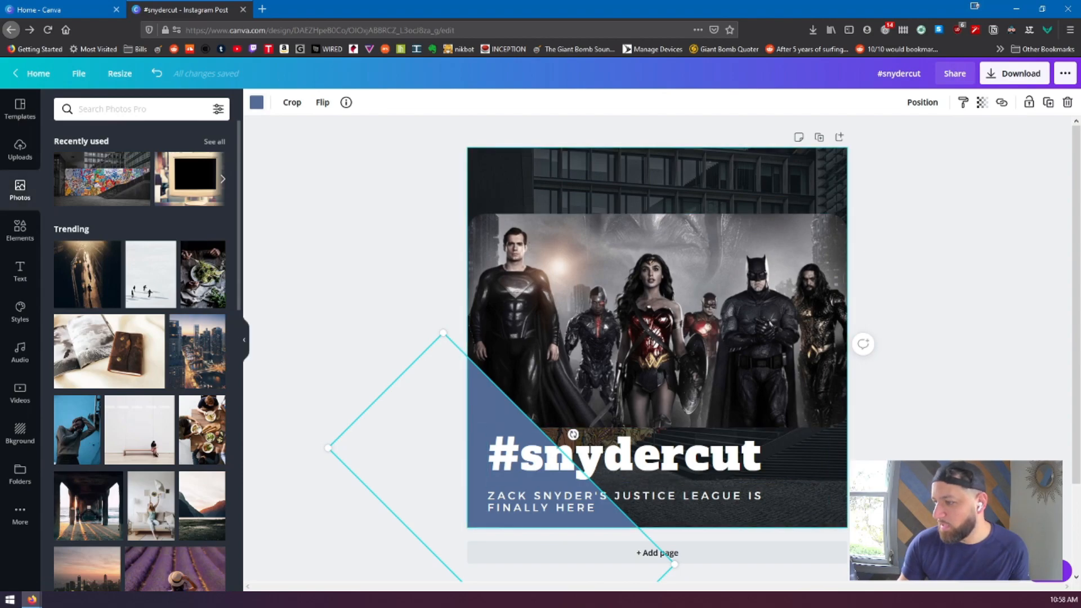
pyautogui.click(895, 490)
# Copy the subtitle sentence about Zack Snyder's Justice League and select the text of the #snydercut heading
pyautogui.click(706, 462)
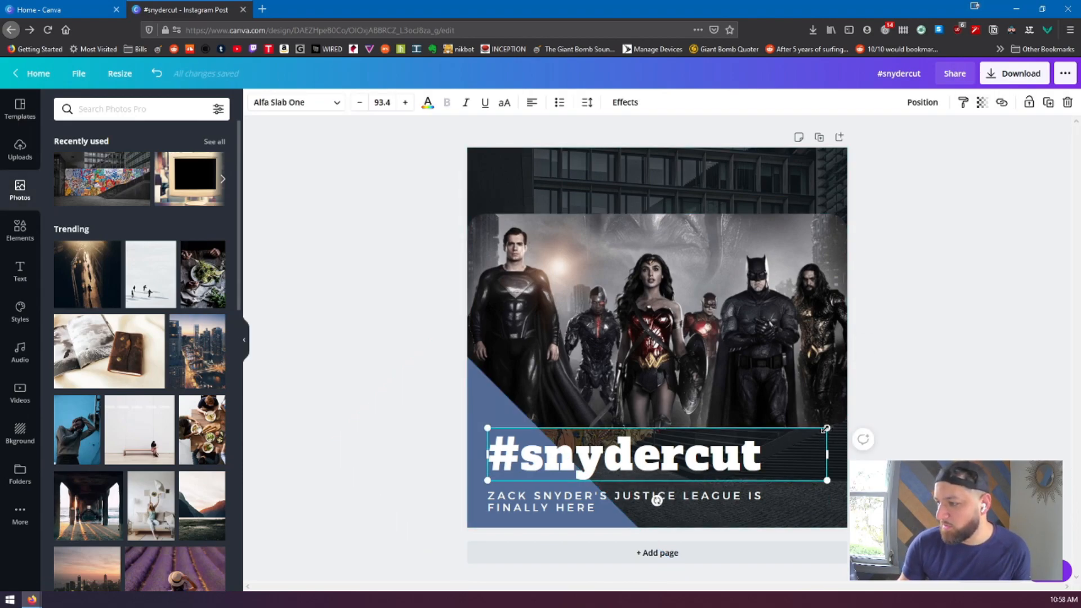
pyautogui.doubleClick(534, 507)
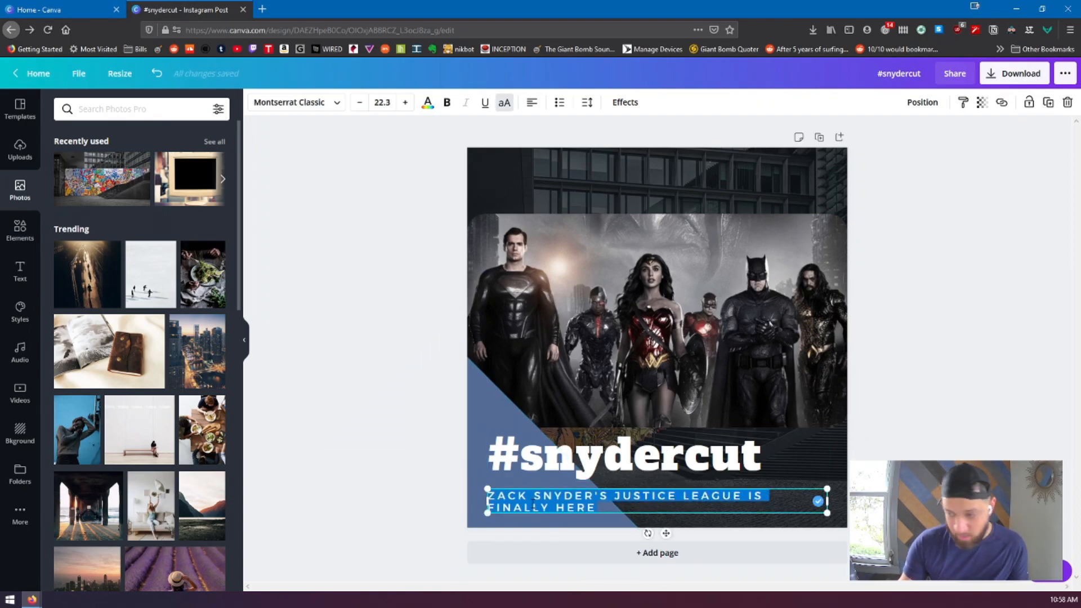
pyautogui.click(589, 462)
pyautogui.doubleClick(589, 462)
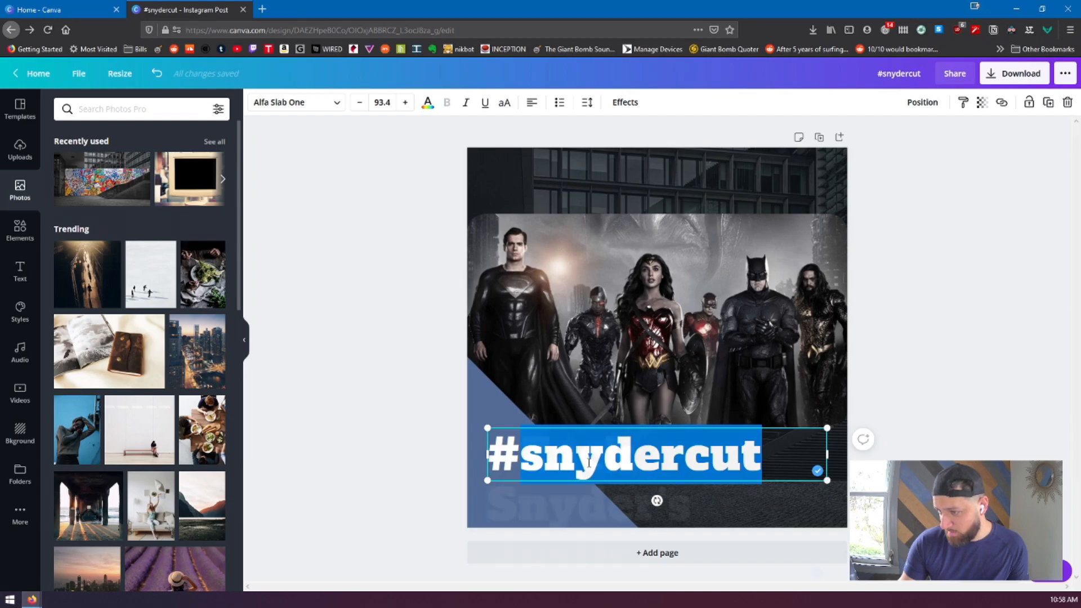
# Try pasting the copied sentence over the #snydercut heading, and undo the pasting
pyautogui.write("Zack Snyder's Justice")
pyautogui.hotkey('ctrl', 'z')
pyautogui.hotkey('ctrl', 'a')
pyautogui.write("Zack Snyder's Justice League is")
pyautogui.hotkey('ctrl', 'z')
pyautogui.hotkey('ctrl', 'z')
pyautogui.click(900, 457)
# Move the #snydercut heading up over the image and replace its text with the copied "Zack Snyder's Justice League is finally here"
pyautogui.click(665, 468)
pyautogui.moveTo(664, 467); pyautogui.dragTo(682, 268)
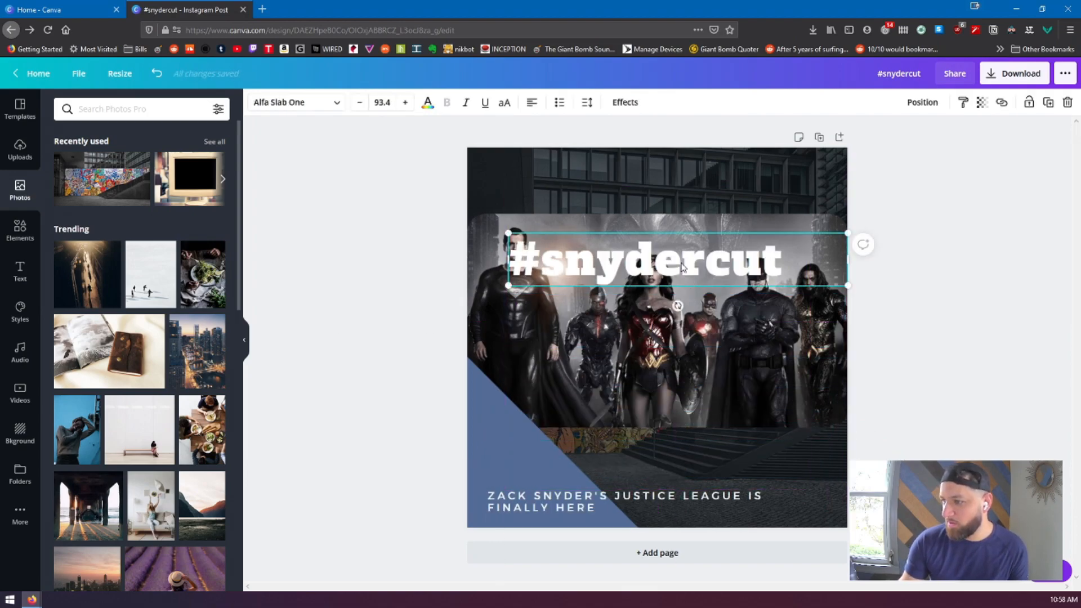
pyautogui.doubleClick(683, 268)
pyautogui.hotkey('ctrl', 'a')
pyautogui.write("Zack Snyder's Justice League is finally here")
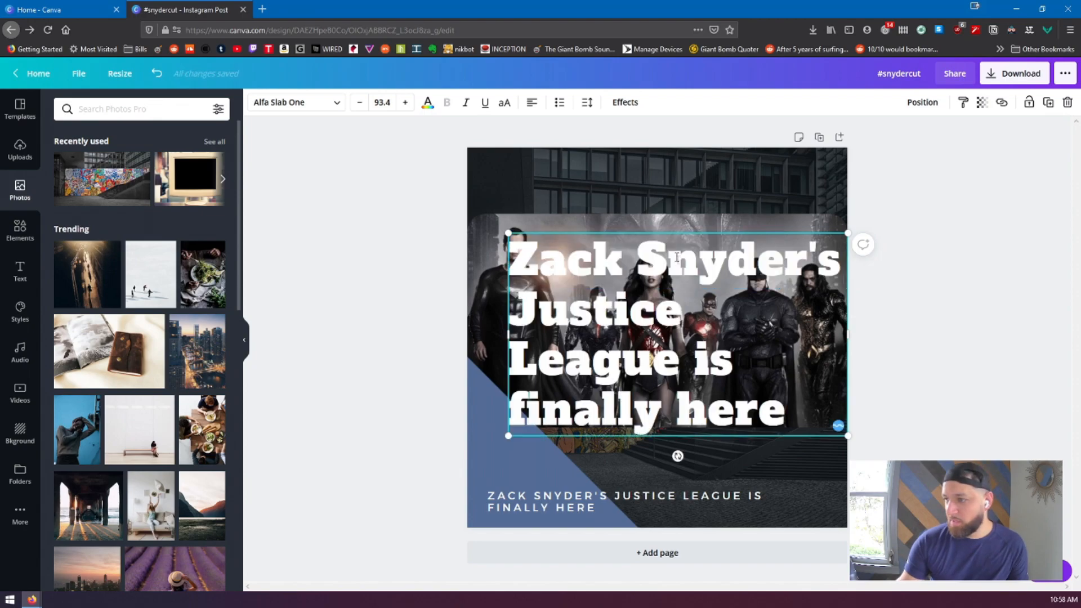
# Shrink the heading to size 54.3, widen its box to fit two lines, and place it just above the subtitle
pyautogui.moveTo(505, 233); pyautogui.dragTo(601, 289)
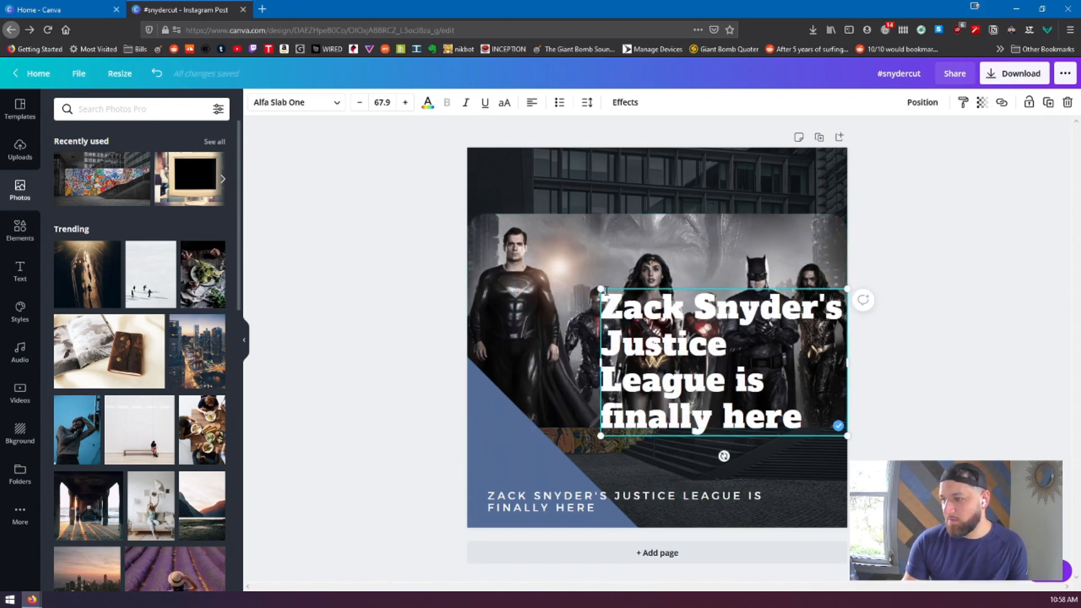
pyautogui.moveTo(599, 290); pyautogui.dragTo(651, 320)
pyautogui.moveTo(732, 392); pyautogui.dragTo(565, 440)
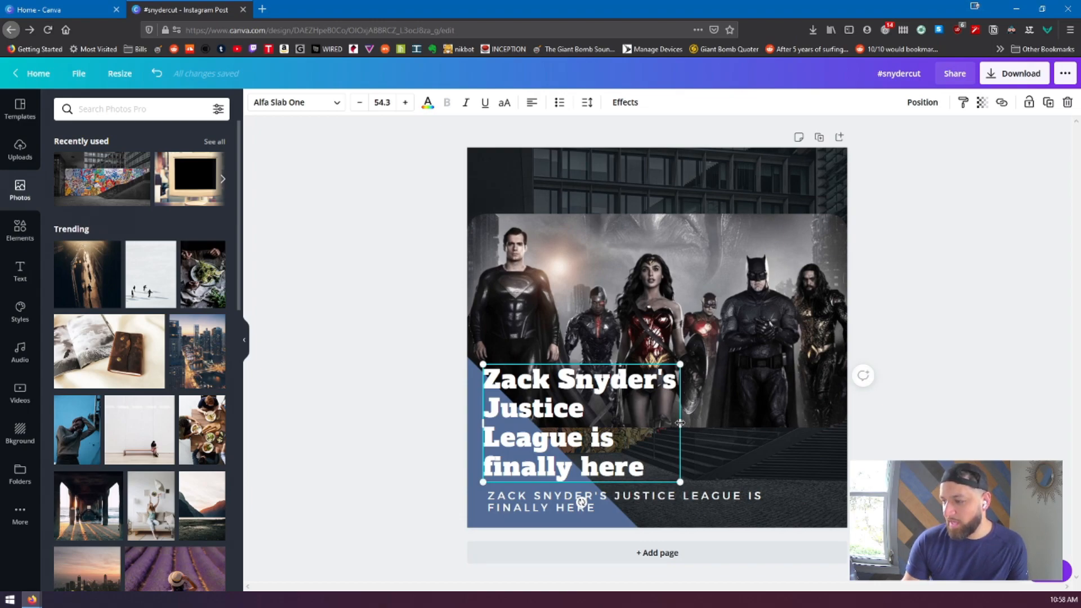
pyautogui.moveTo(685, 425); pyautogui.dragTo(815, 425)
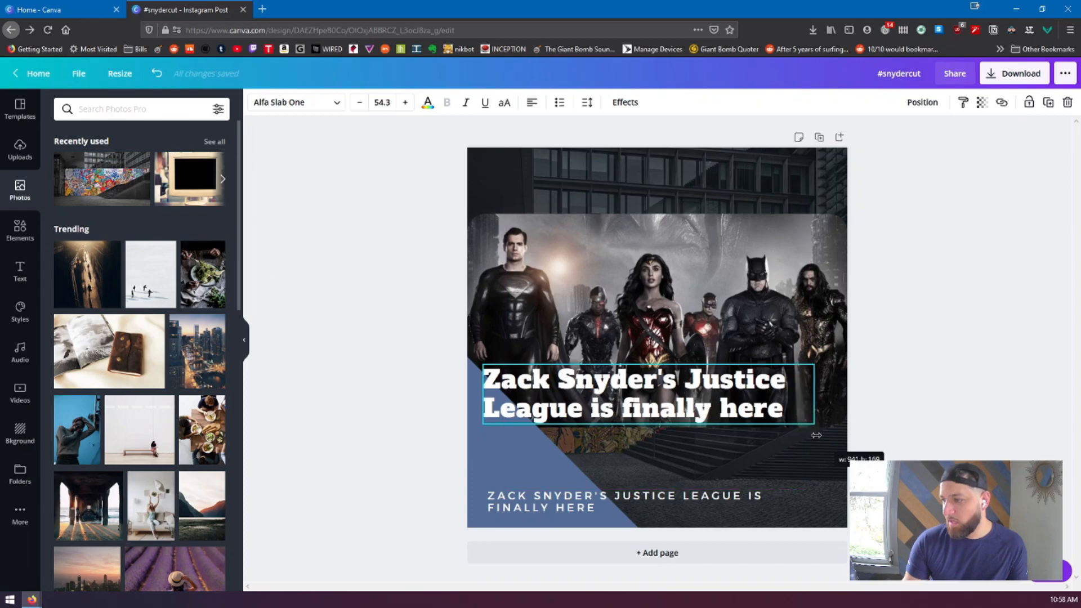
pyautogui.click(943, 378)
pyautogui.moveTo(654, 406); pyautogui.dragTo(654, 464)
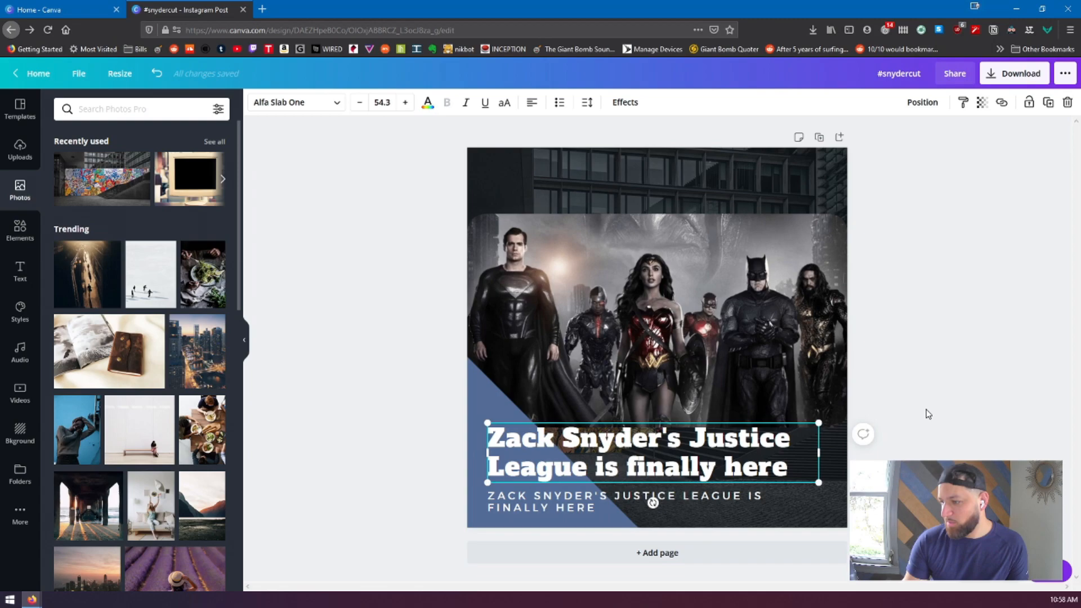
# Replace the subtitle text below the heading with "#SNYDERCUT"
pyautogui.click(577, 491)
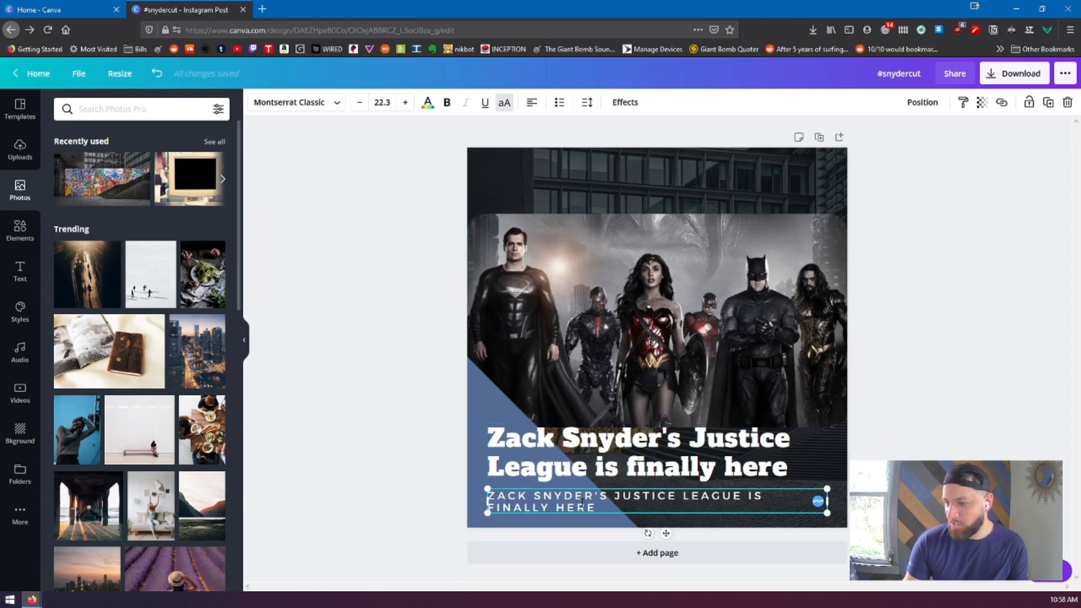
pyautogui.click(581, 503)
pyautogui.write('#')
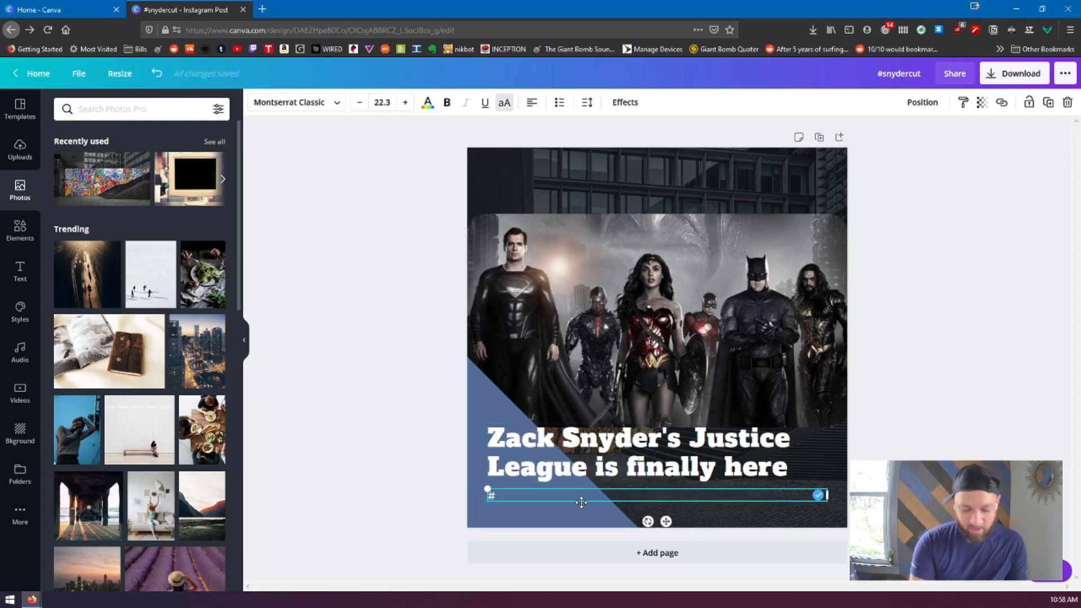
pyautogui.write('SNYDERCUT')
pyautogui.click(833, 187)
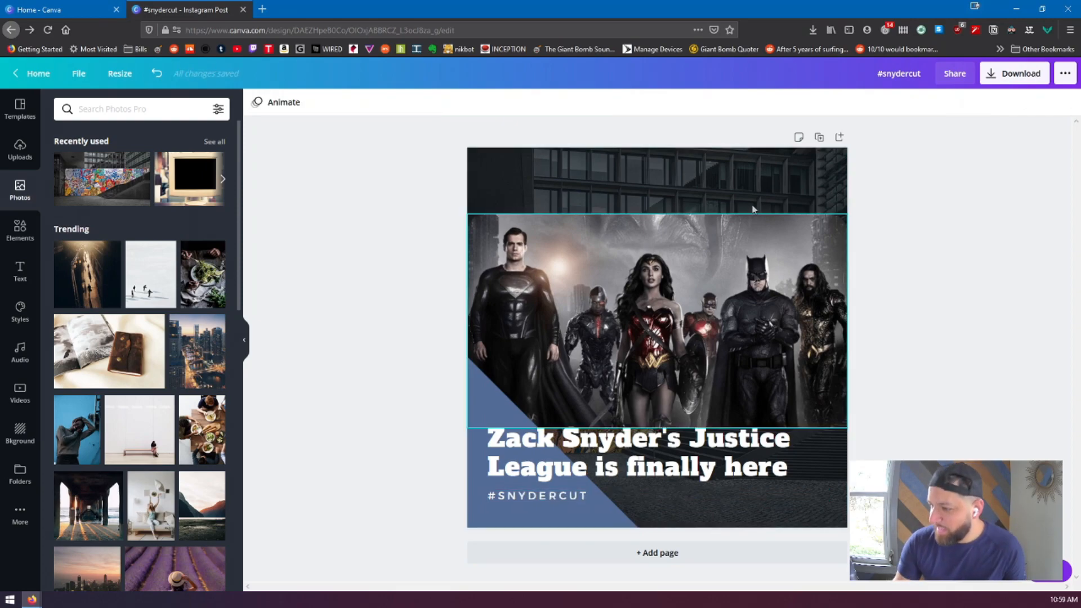
# Delete the building photo from the page background
pyautogui.click(741, 175)
pyautogui.click(704, 266)
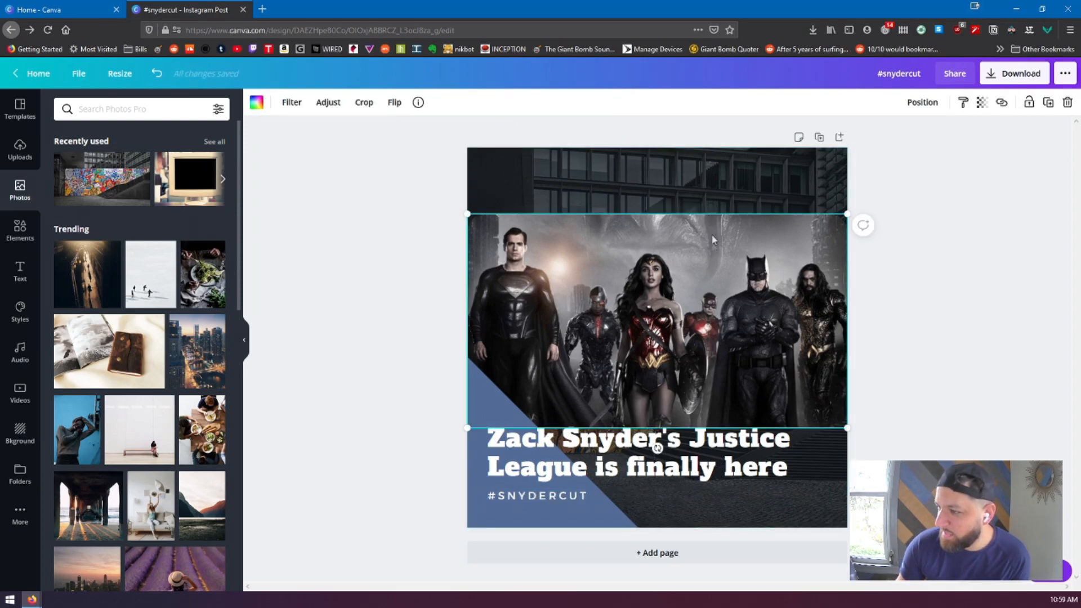
pyautogui.click(708, 195)
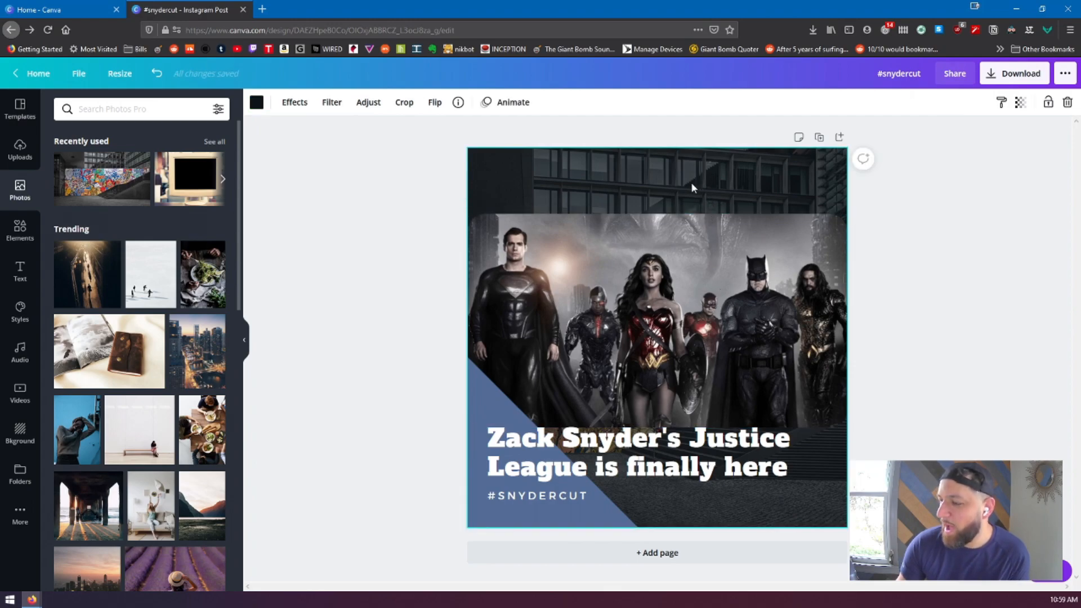
pyautogui.press('Delete')
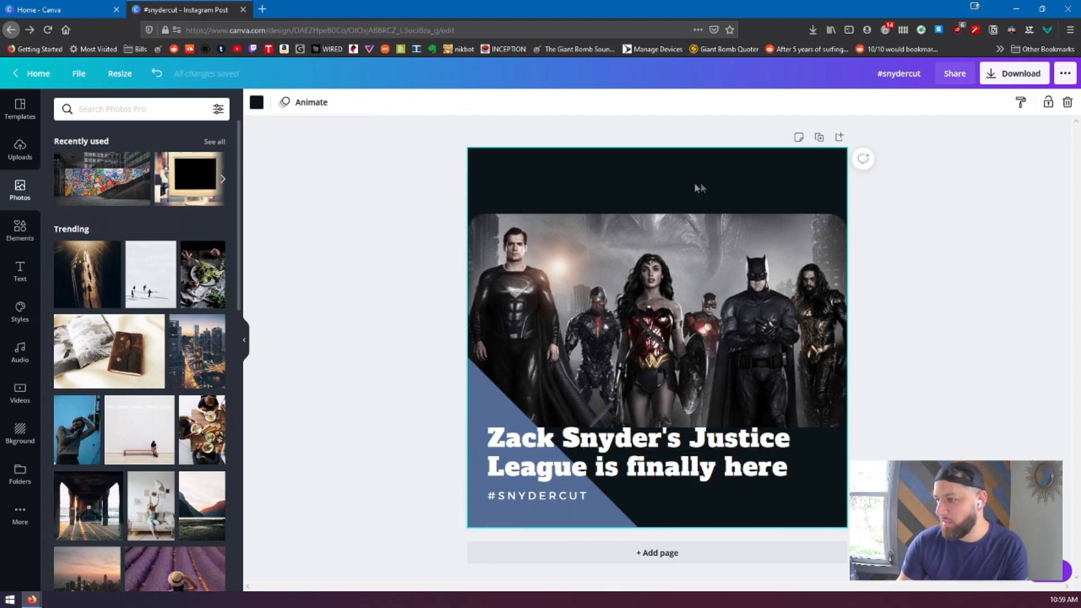
pyautogui.click(969, 287)
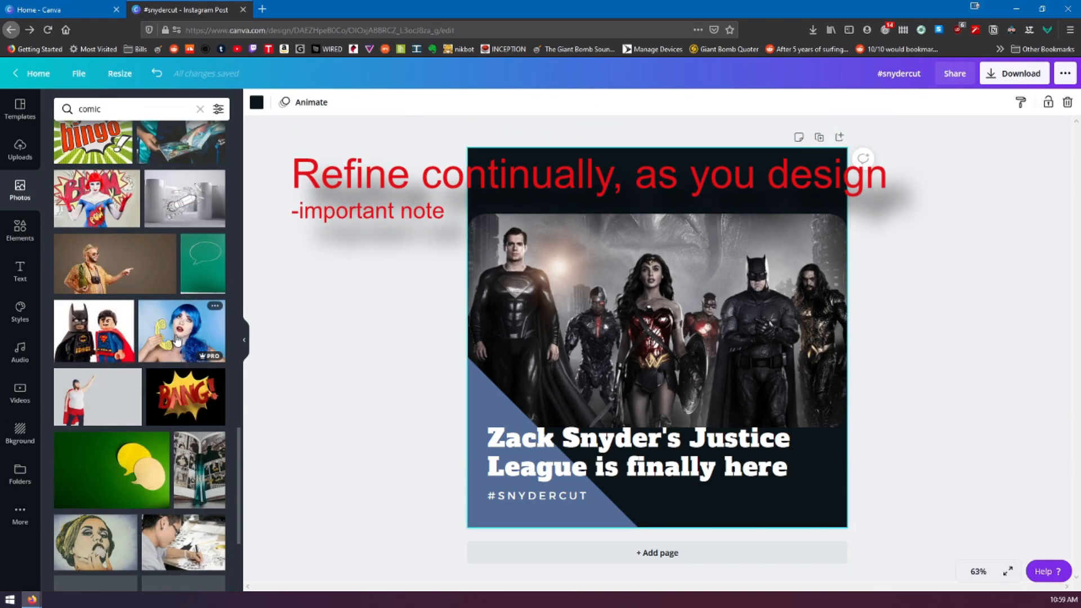
# Search the photos for "dark", try the spotlight photo as the page background, and replace it with the dark teal texture
pyautogui.scroll(-3, 179, 334)
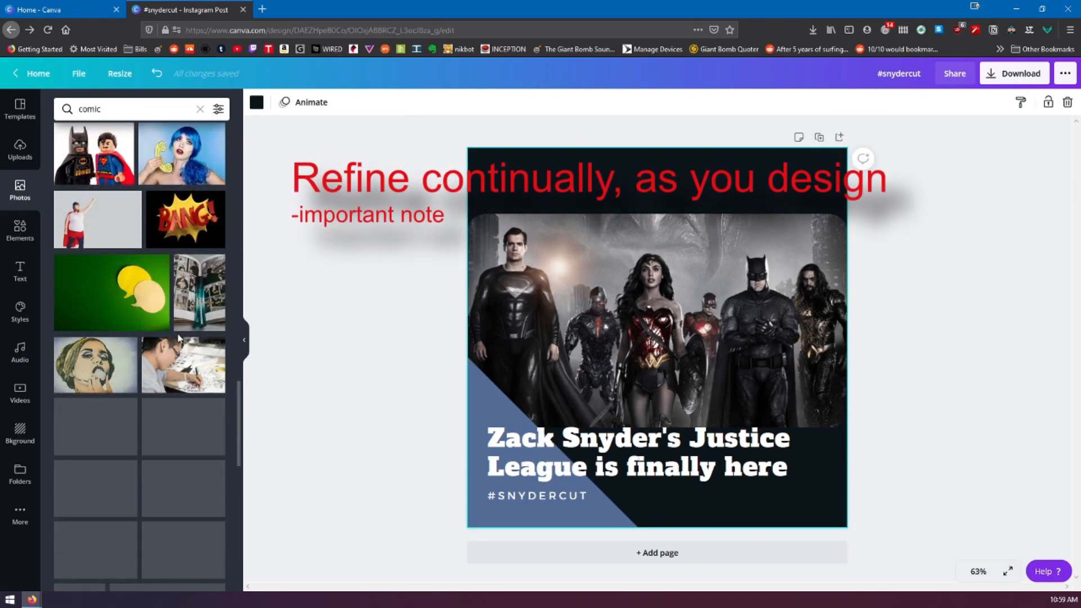
pyautogui.click(153, 111)
pyautogui.hotkey('ctrl', 'a')
pyautogui.write('dark')
pyautogui.press('Return')
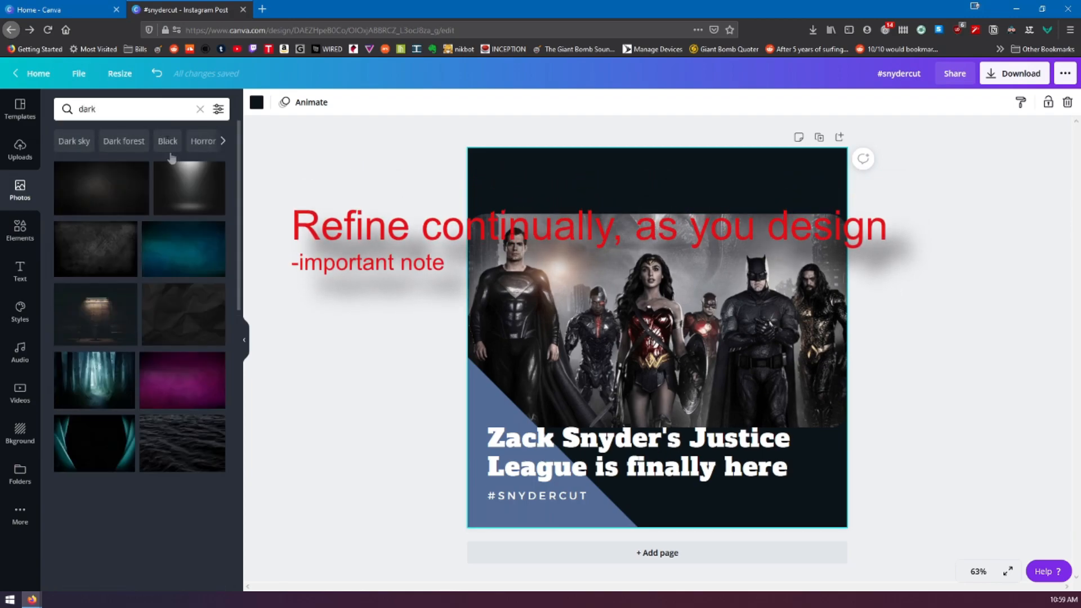
pyautogui.moveTo(212, 180); pyautogui.dragTo(836, 264)
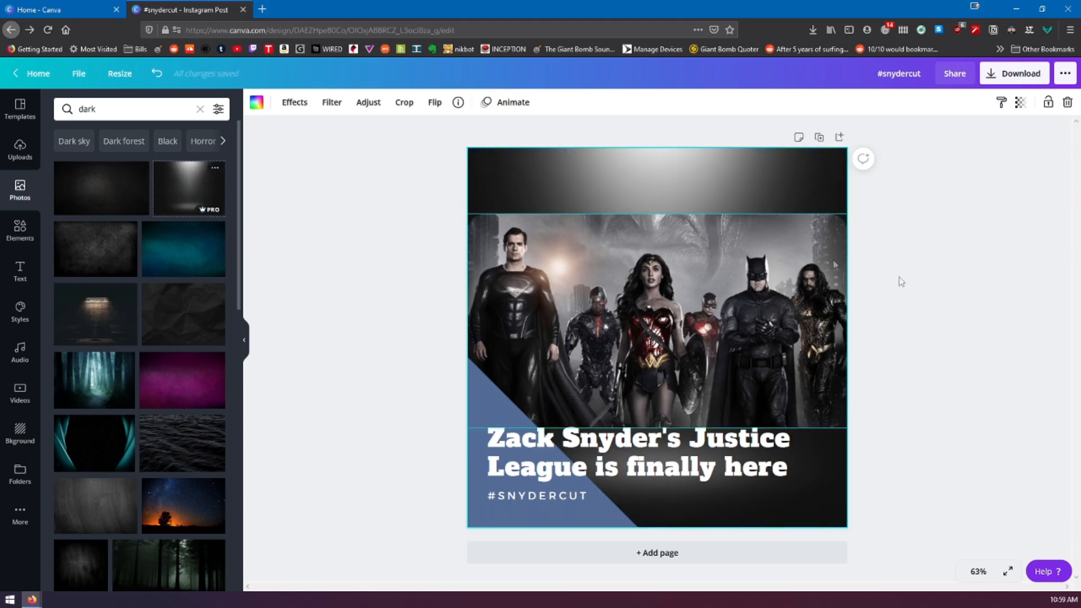
pyautogui.moveTo(102, 189); pyautogui.dragTo(542, 176)
# Shrink the framed Justice League image and centre it horizontally above the heading, leaving a margin on both sides
pyautogui.click(836, 266)
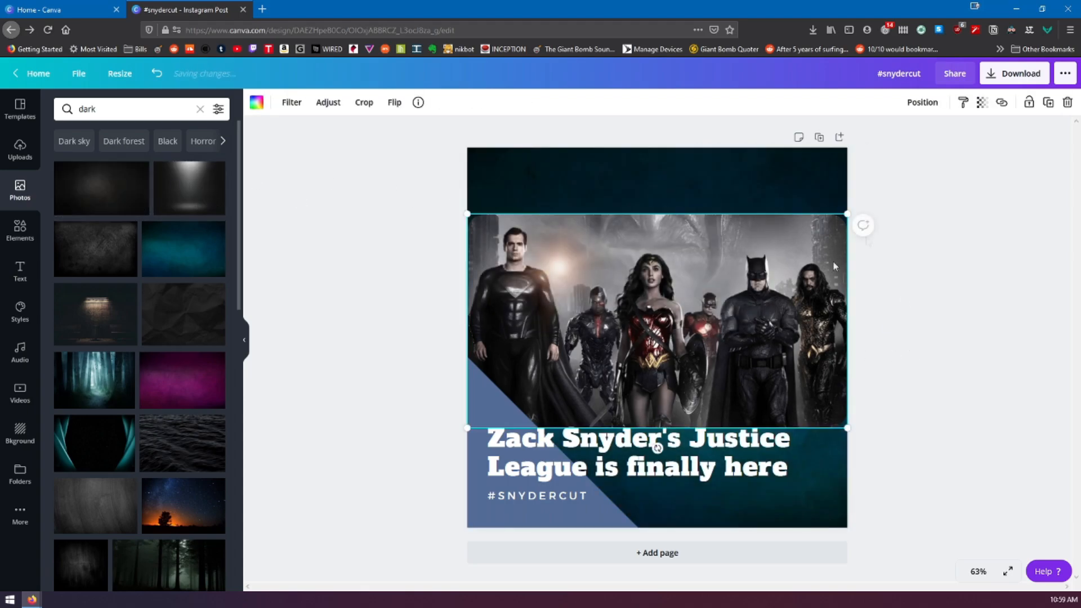
pyautogui.moveTo(847, 214); pyautogui.dragTo(792, 242)
pyautogui.moveTo(692, 318); pyautogui.dragTo(720, 307)
pyautogui.click(420, 357)
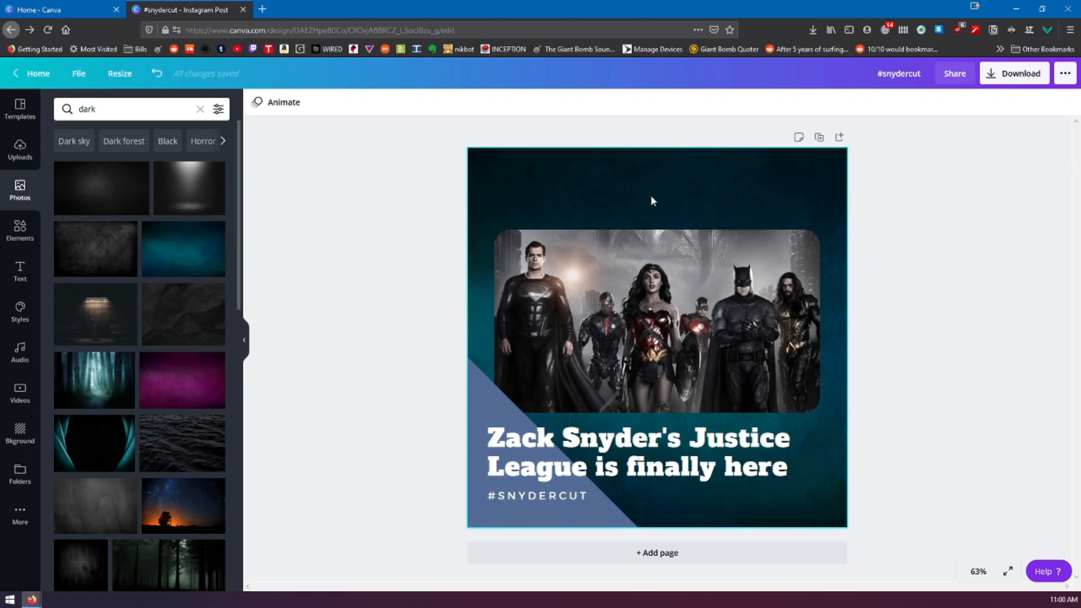
# Recolor the blue corner shape with the dark blue photo color taken from the teal background
pyautogui.click(483, 404)
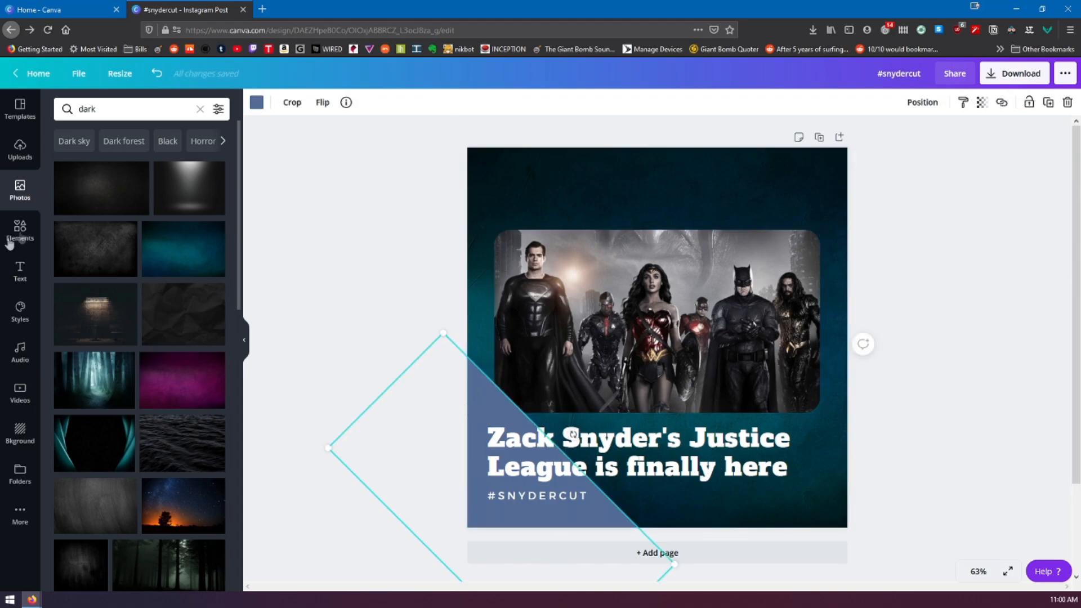
pyautogui.click(570, 192)
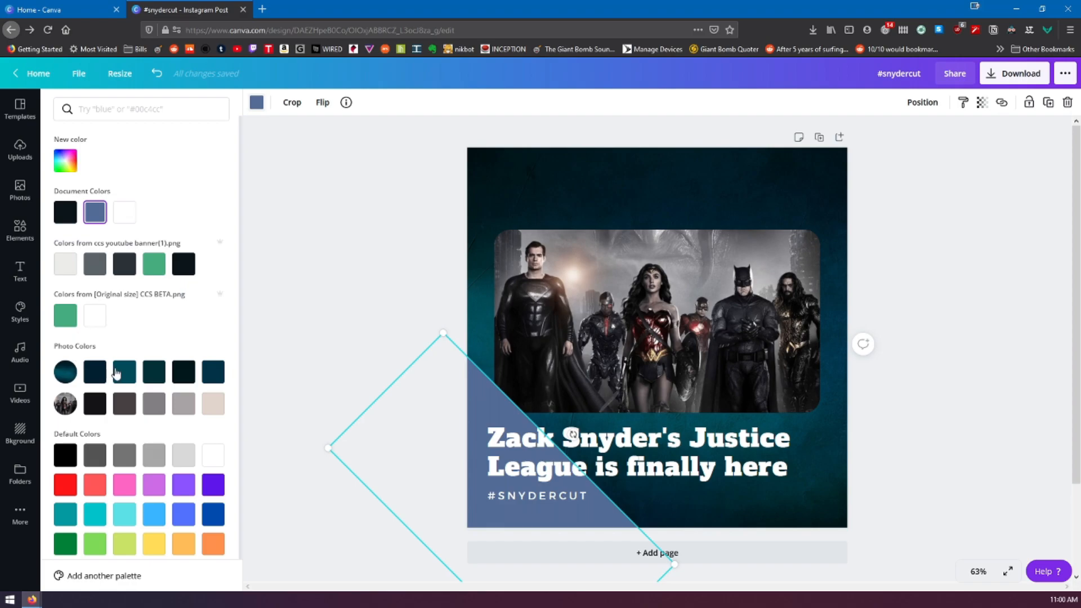
pyautogui.click(213, 371)
pyautogui.click(1008, 484)
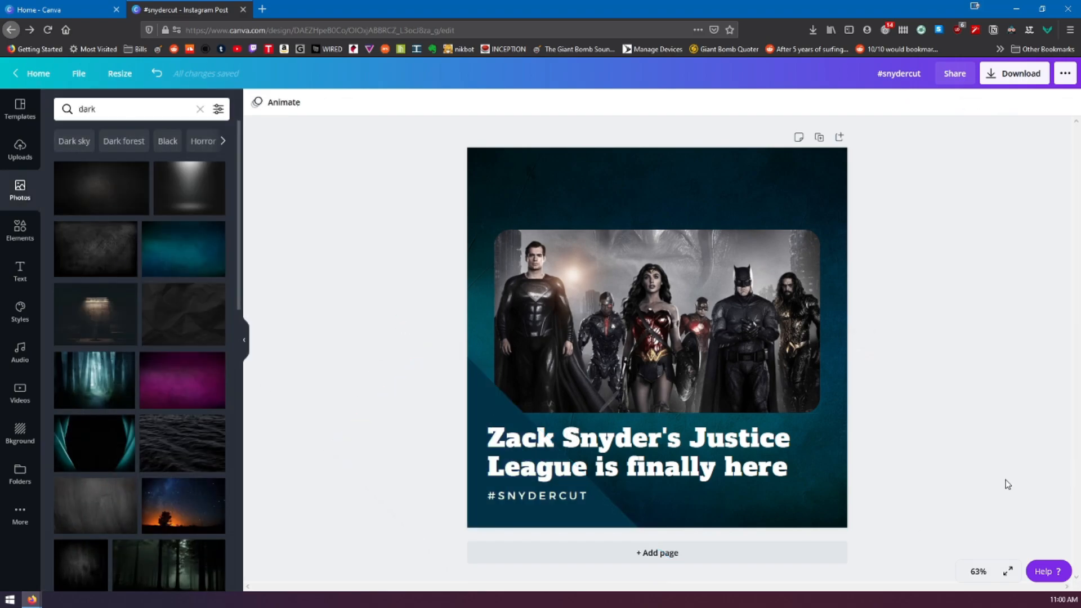
# Place a copy of the corner shape in the post's upper-right corner and shift the original further into the lower-left corner
pyautogui.moveTo(476, 401); pyautogui.dragTo(437, 379)
pyautogui.click(964, 303)
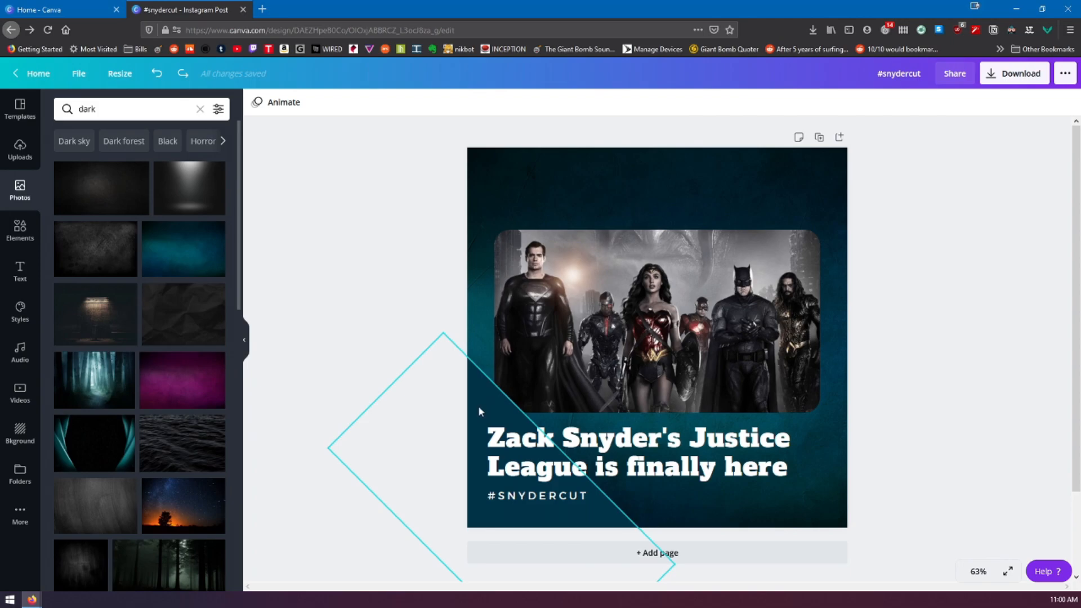
pyautogui.click(479, 408)
pyautogui.moveTo(478, 411); pyautogui.dragTo(844, 79)
pyautogui.click(924, 402)
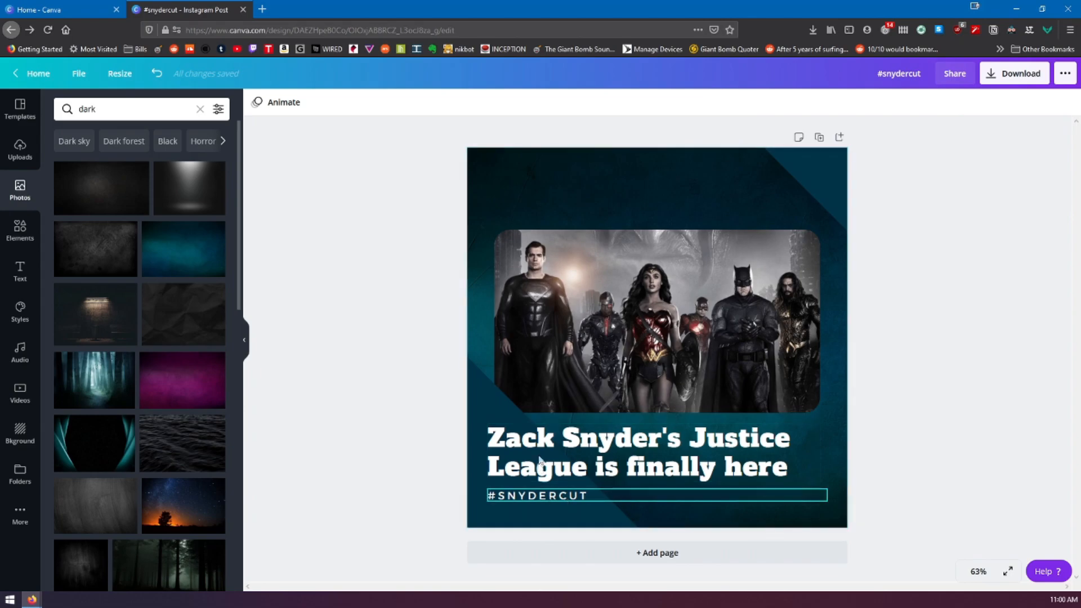
pyautogui.moveTo(805, 164); pyautogui.dragTo(451, 448)
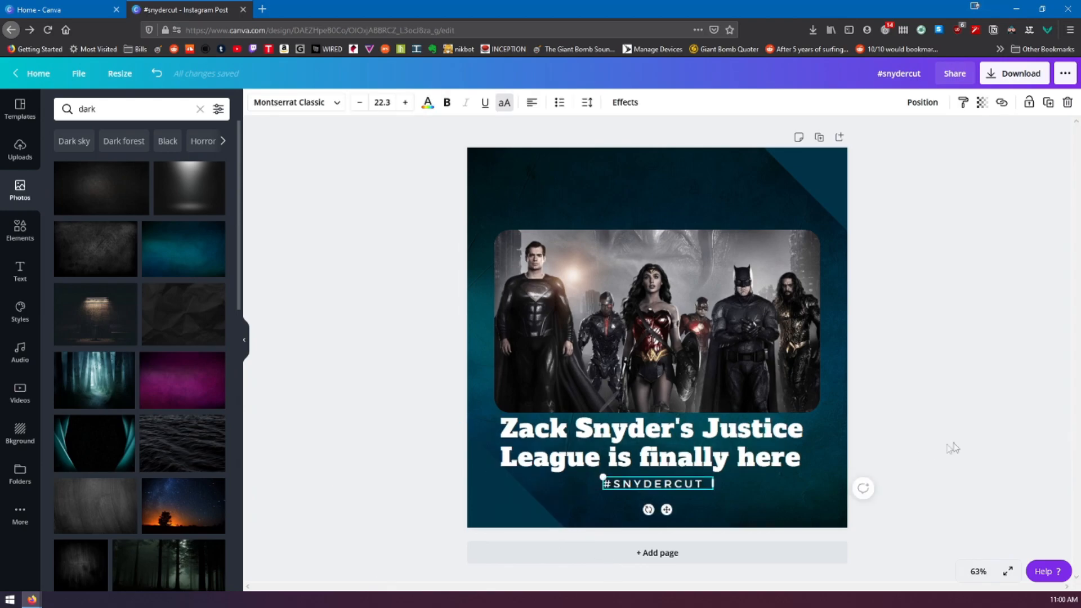
pyautogui.click(953, 448)
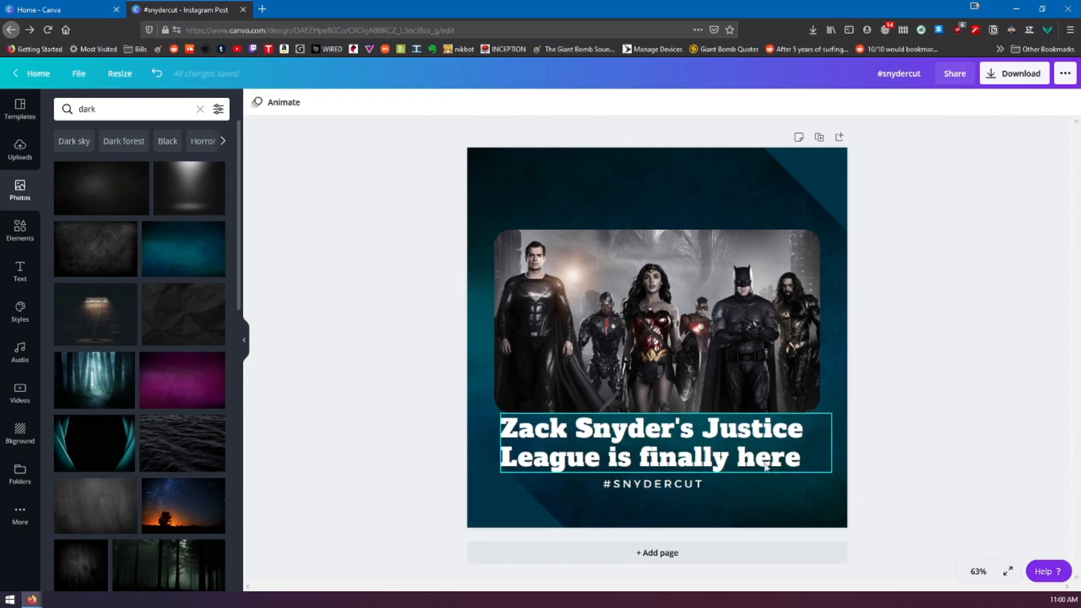
# Centre the two-line heading horizontally between the framed image and the #SNYDERCUT line
pyautogui.moveTo(674, 452)
pyautogui.mouseDown()
pyautogui.moveTo(640, 453)
pyautogui.moveTo(665, 453)
pyautogui.mouseUp()
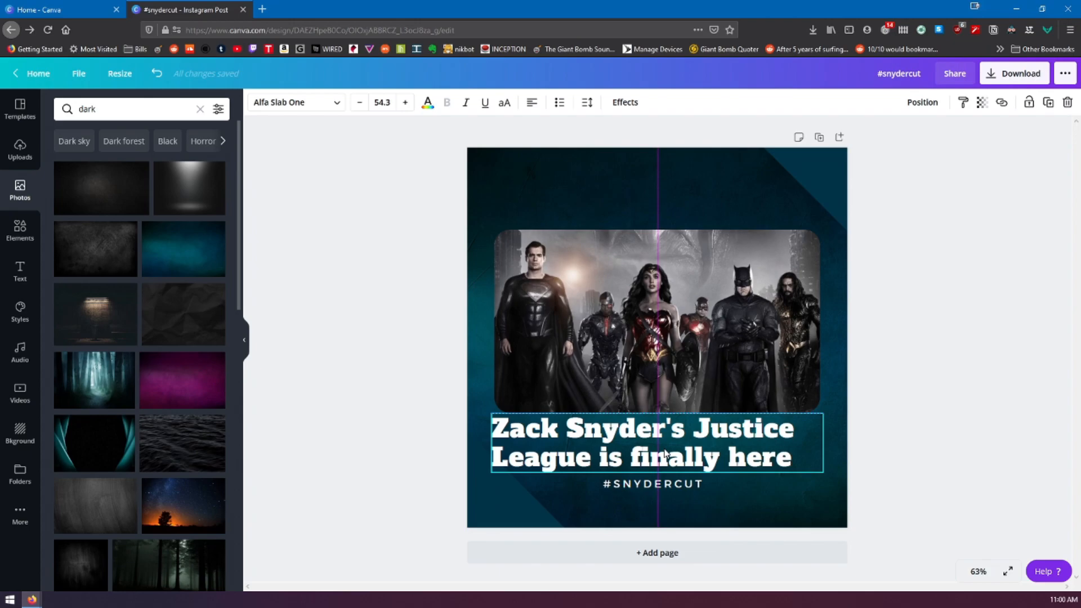
pyautogui.moveTo(646, 327)
pyautogui.mouseDown()
pyautogui.moveTo(664, 327)
pyautogui.moveTo(642, 331)
pyautogui.mouseUp()
pyautogui.moveTo(621, 451); pyautogui.dragTo(632, 451)
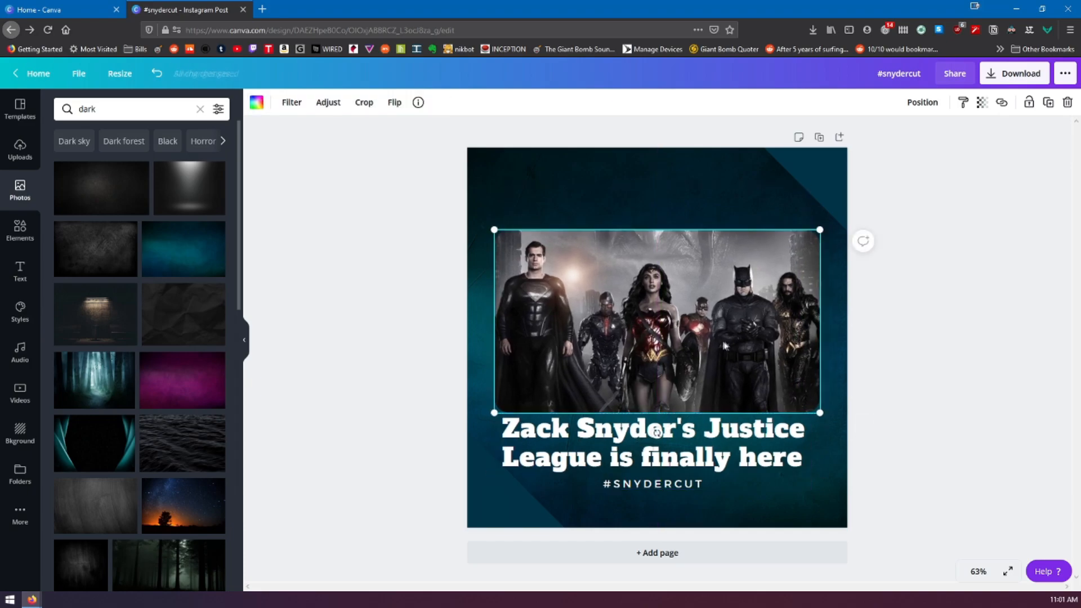
# Try the Epic filter on the framed Justice League image, and undo it
pyautogui.click(297, 104)
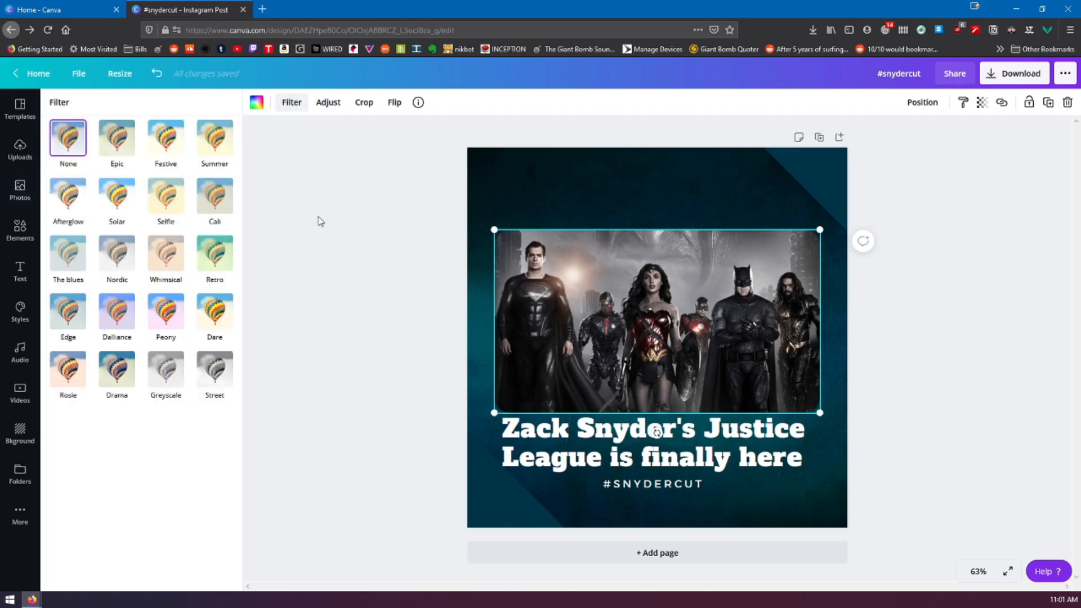
pyautogui.click(125, 139)
pyautogui.click(397, 325)
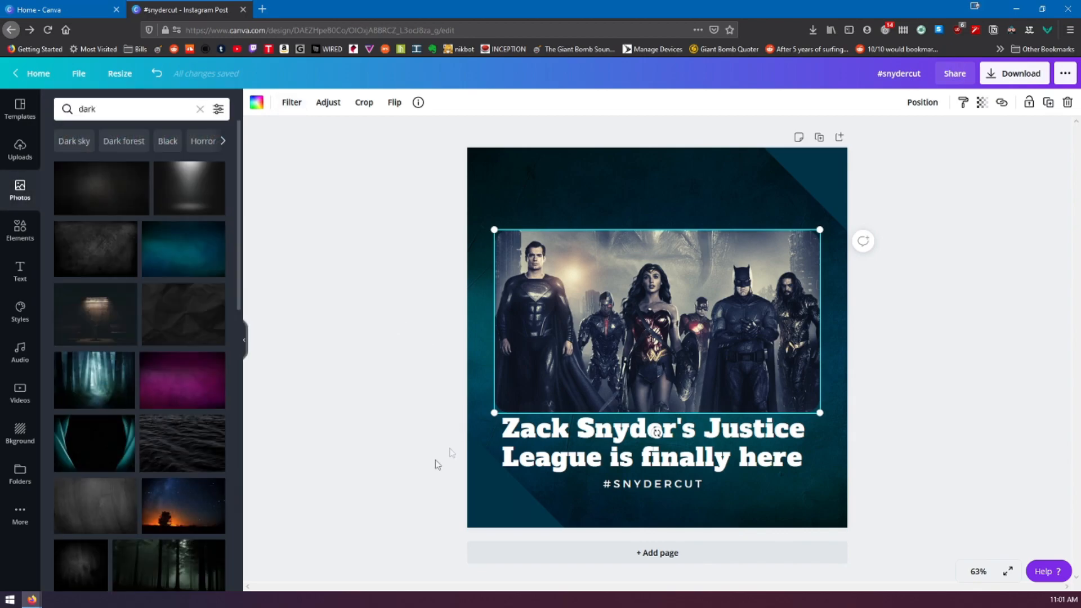
pyautogui.hotkey('ctrl', 'z')
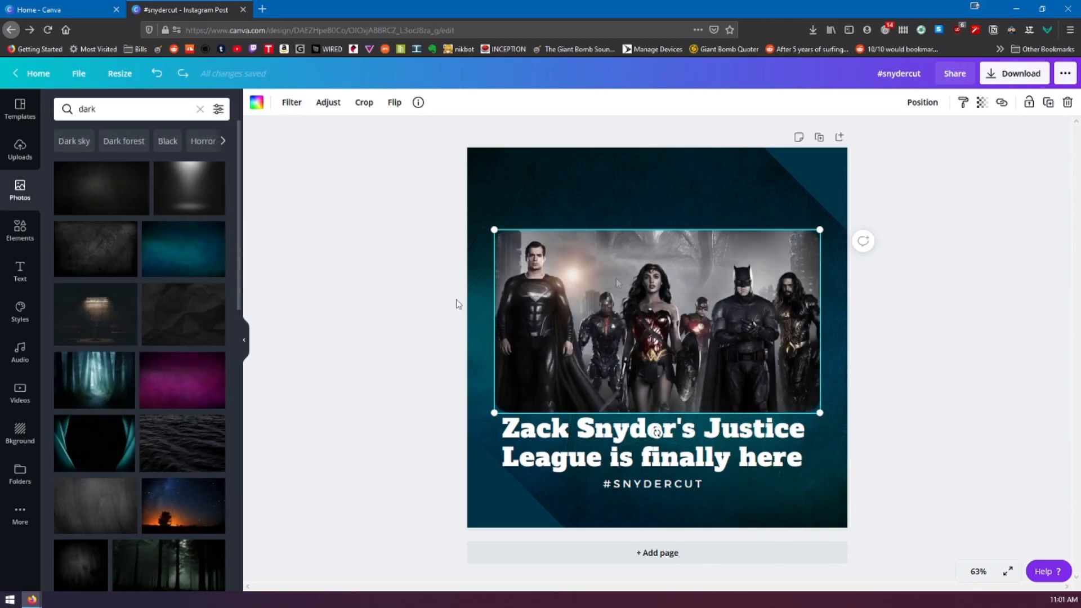
# Try the Rosie filter on the Justice League image, undo it, and bring up the image's adjustment settings
pyautogui.click(293, 103)
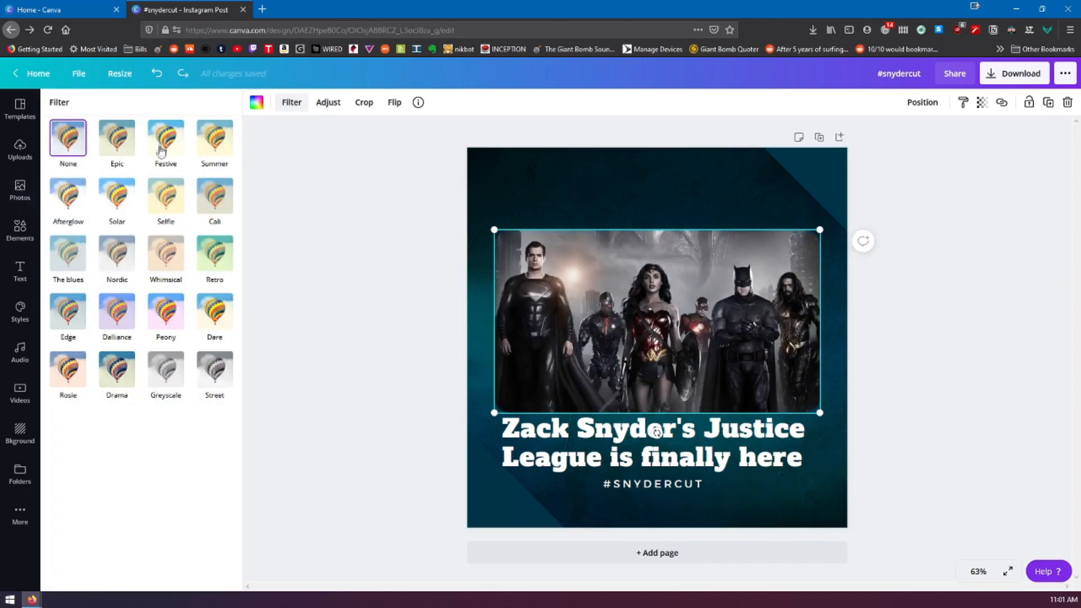
pyautogui.click(68, 368)
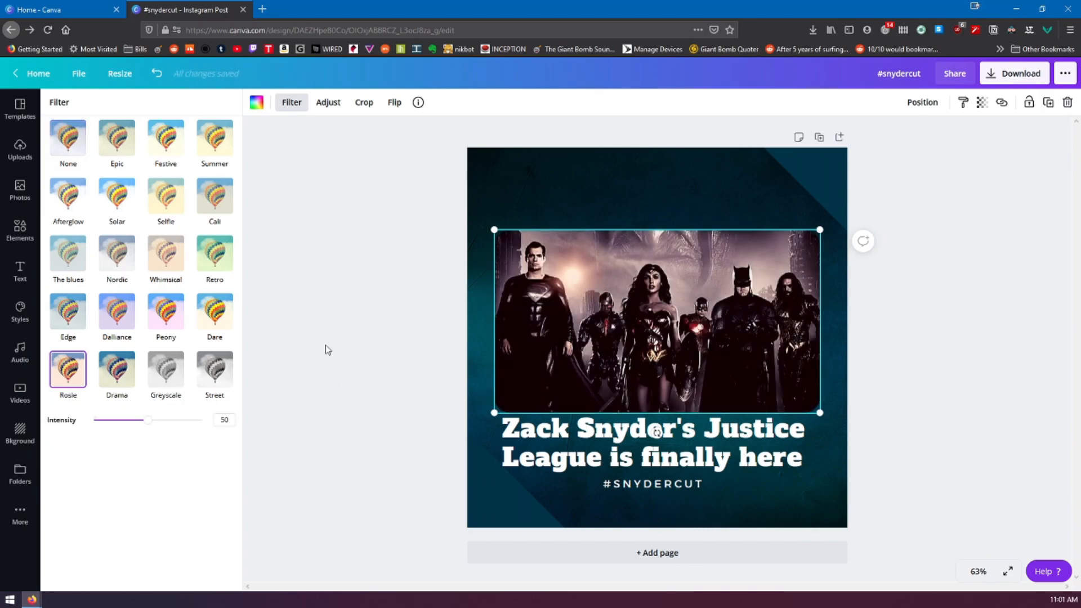
pyautogui.click(157, 74)
pyautogui.click(328, 102)
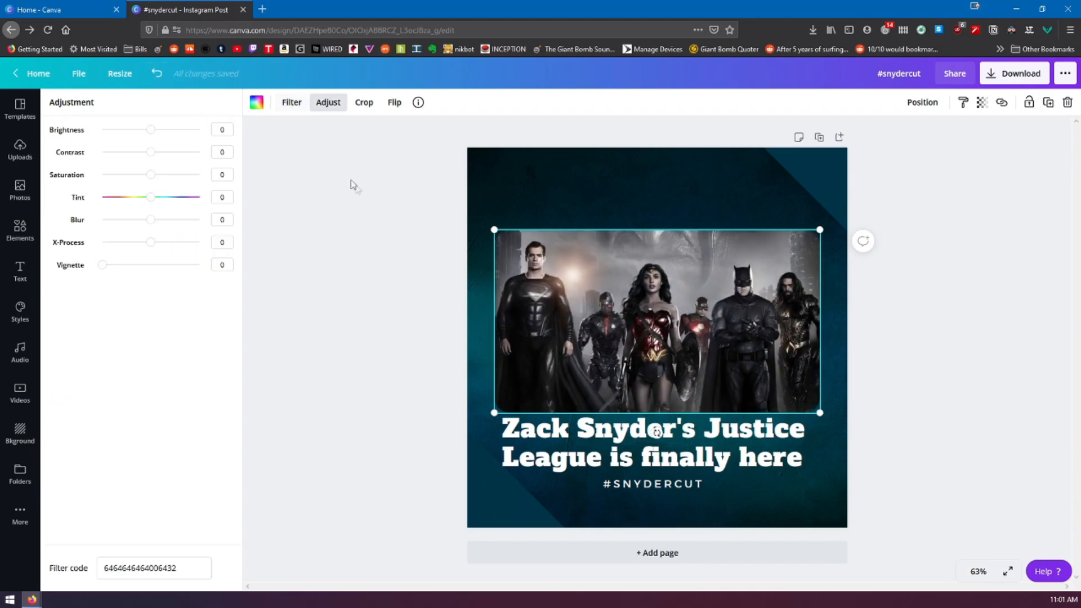
# Apply the Epic filter to the framed Justice League image and deselect it
pyautogui.click(293, 103)
pyautogui.click(129, 144)
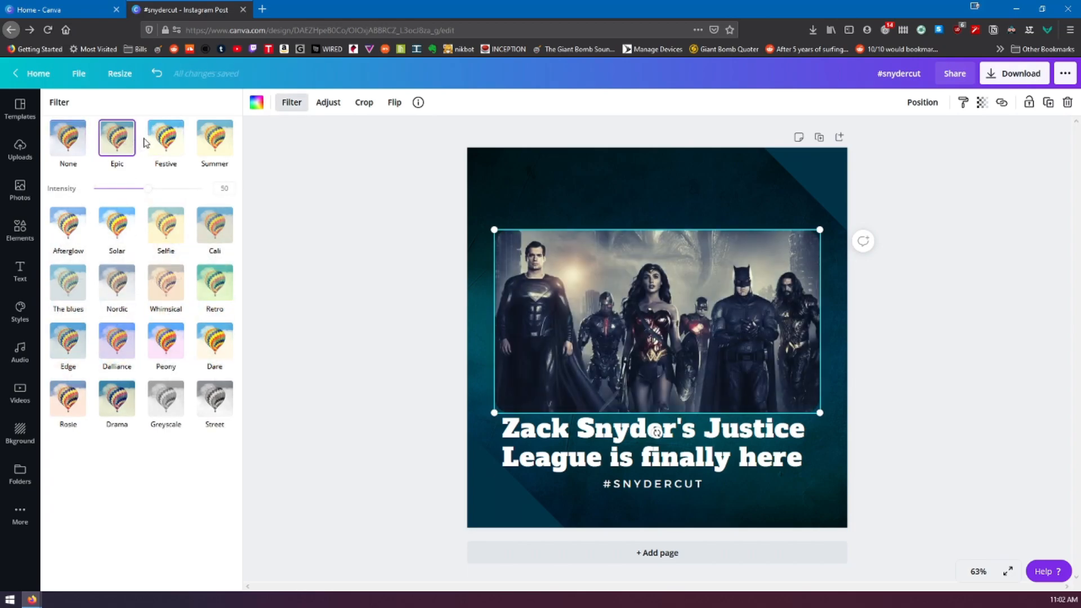
pyautogui.click(384, 198)
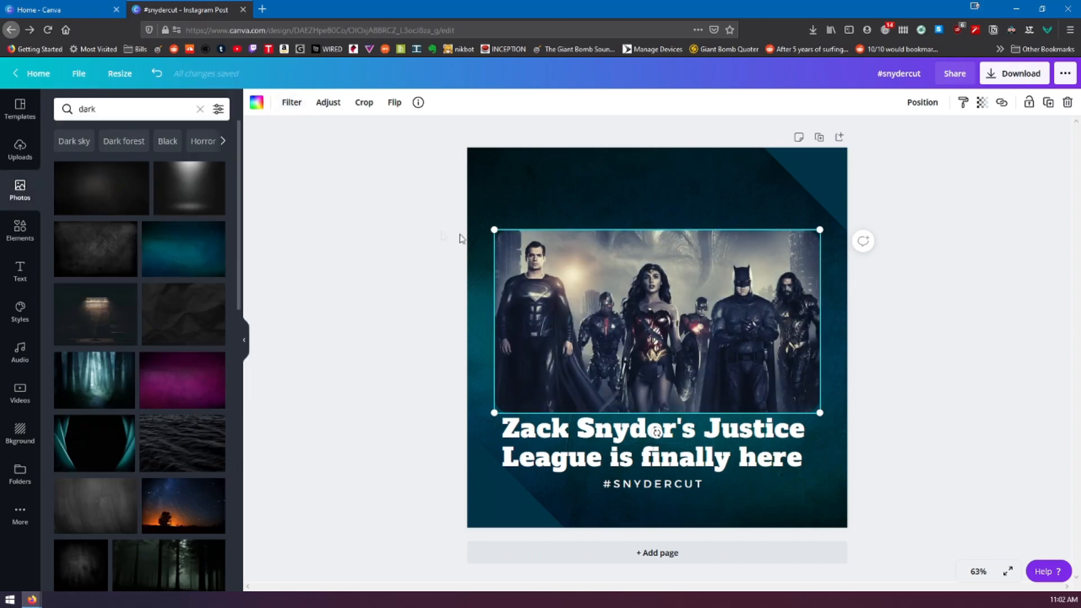
pyautogui.click(1008, 289)
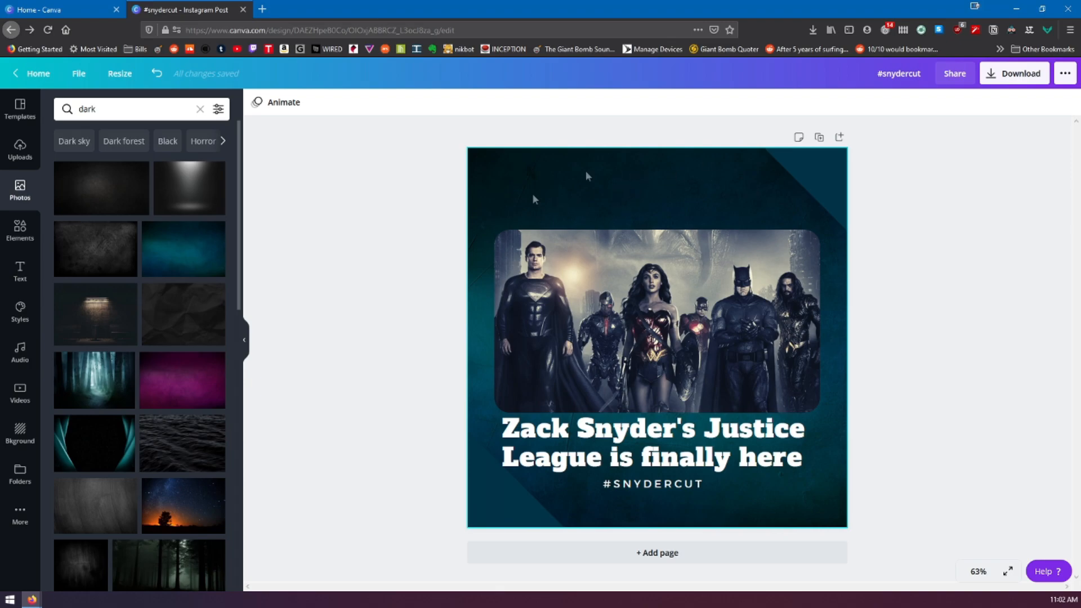
# Search the elements for "comic" and add the yellow dotted sunburst pattern to the post
pyautogui.click(35, 227)
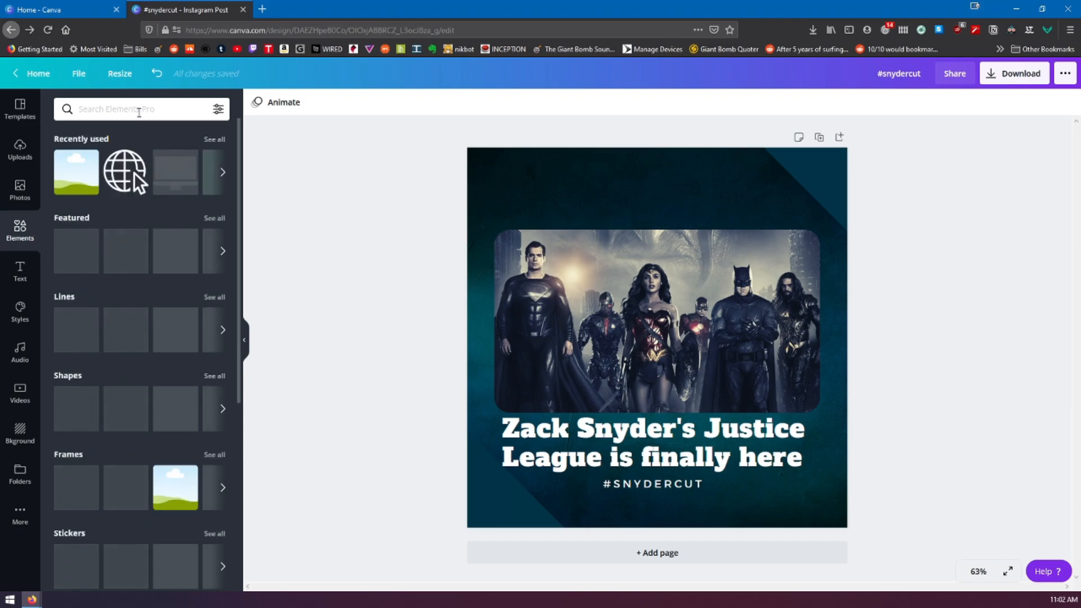
pyautogui.click(143, 110)
pyautogui.write('comic')
pyautogui.press('Return')
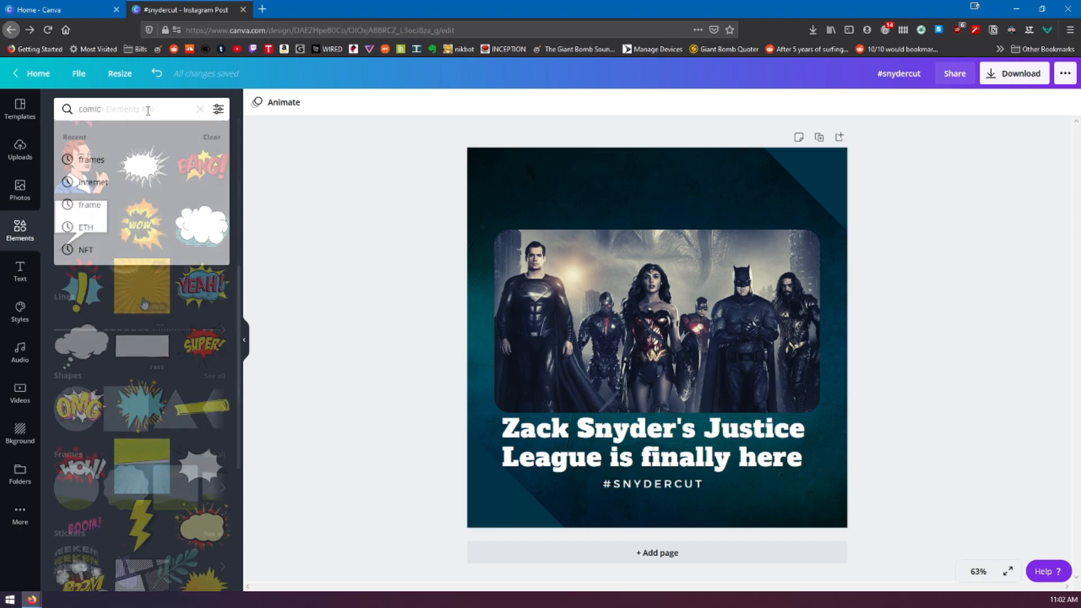
pyautogui.click(144, 301)
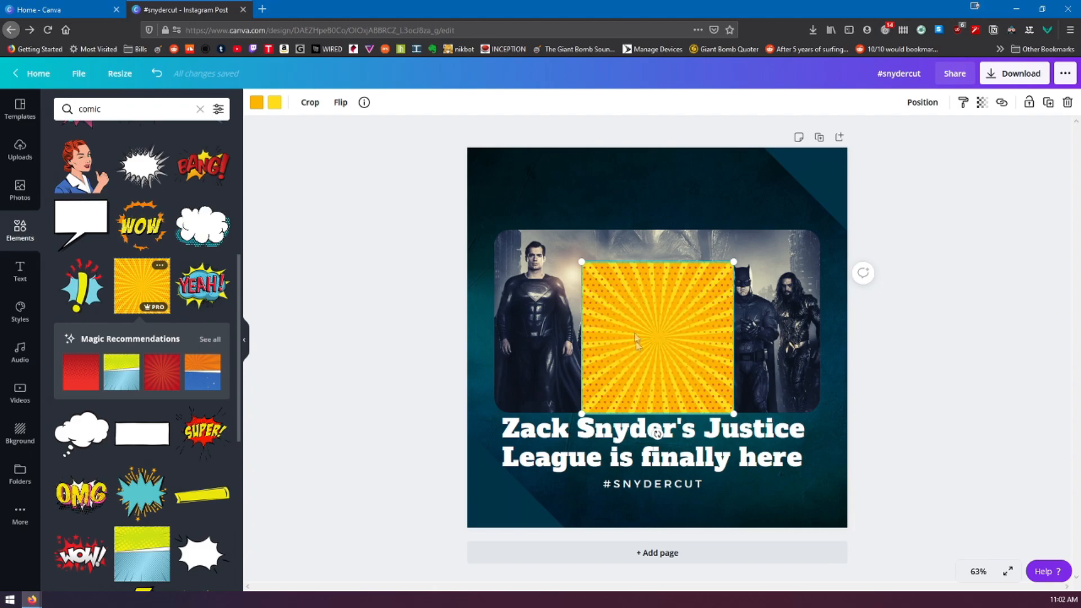
# Send the sunburst pattern behind the image, text and corner shapes, and enlarge it to cover the whole post
pyautogui.moveTo(636, 337); pyautogui.dragTo(483, 196)
pyautogui.rightClick(510, 203)
pyautogui.click(549, 315)
pyautogui.moveTo(574, 270); pyautogui.dragTo(814, 534)
pyautogui.moveTo(628, 206); pyautogui.dragTo(654, 219)
# Set the sunburst pattern's transparency to 19 and deselect it
pyautogui.click(982, 103)
pyautogui.moveTo(943, 136); pyautogui.dragTo(888, 138)
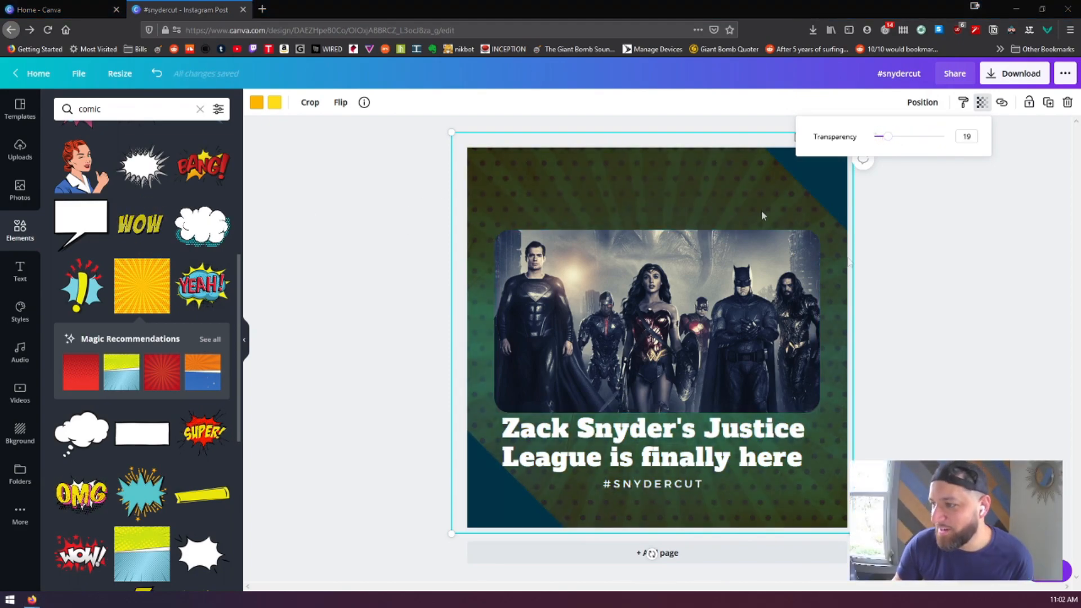
pyautogui.click(934, 316)
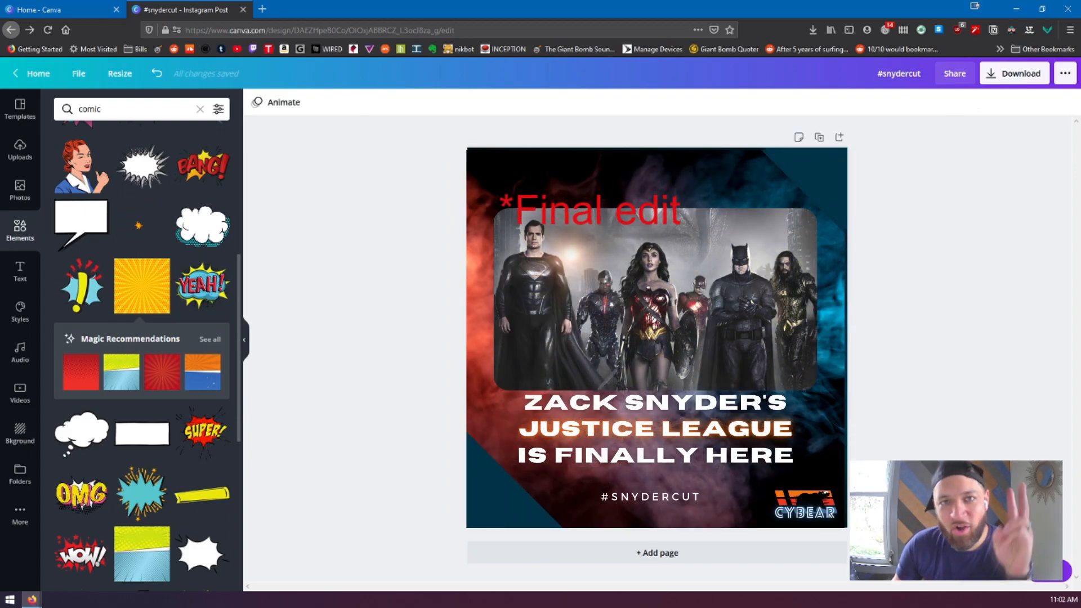
# Open the download options for the finished post
pyautogui.click(1006, 79)
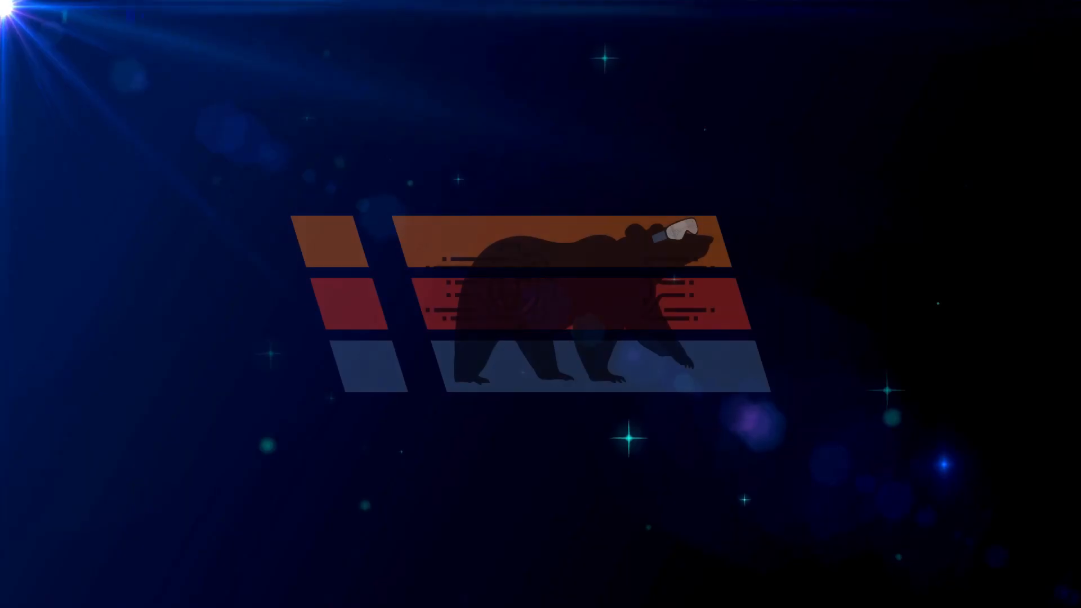